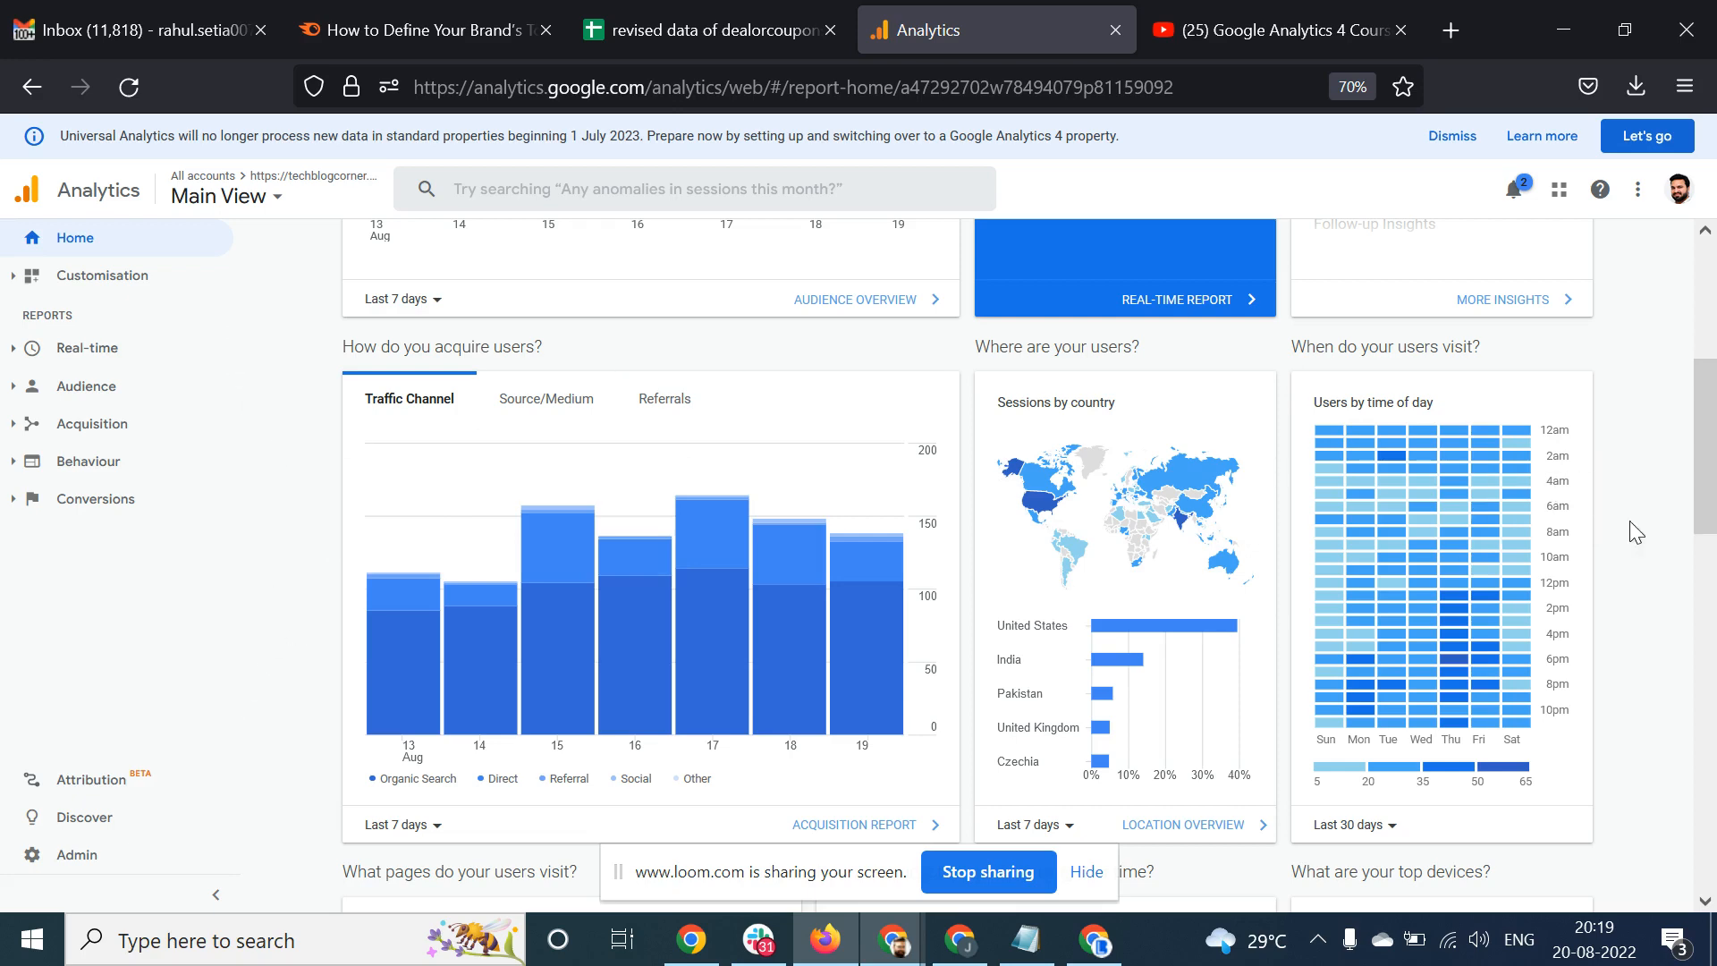
Open the filter list of the Main View in the Analytics admin settings
{"action": "scroll", "coordinate": [1699, 549], "scroll_direction": "up", "scroll_amount": 3}
{"action": "scroll", "coordinate": [1701, 553], "scroll_direction": "down", "scroll_amount": 4}
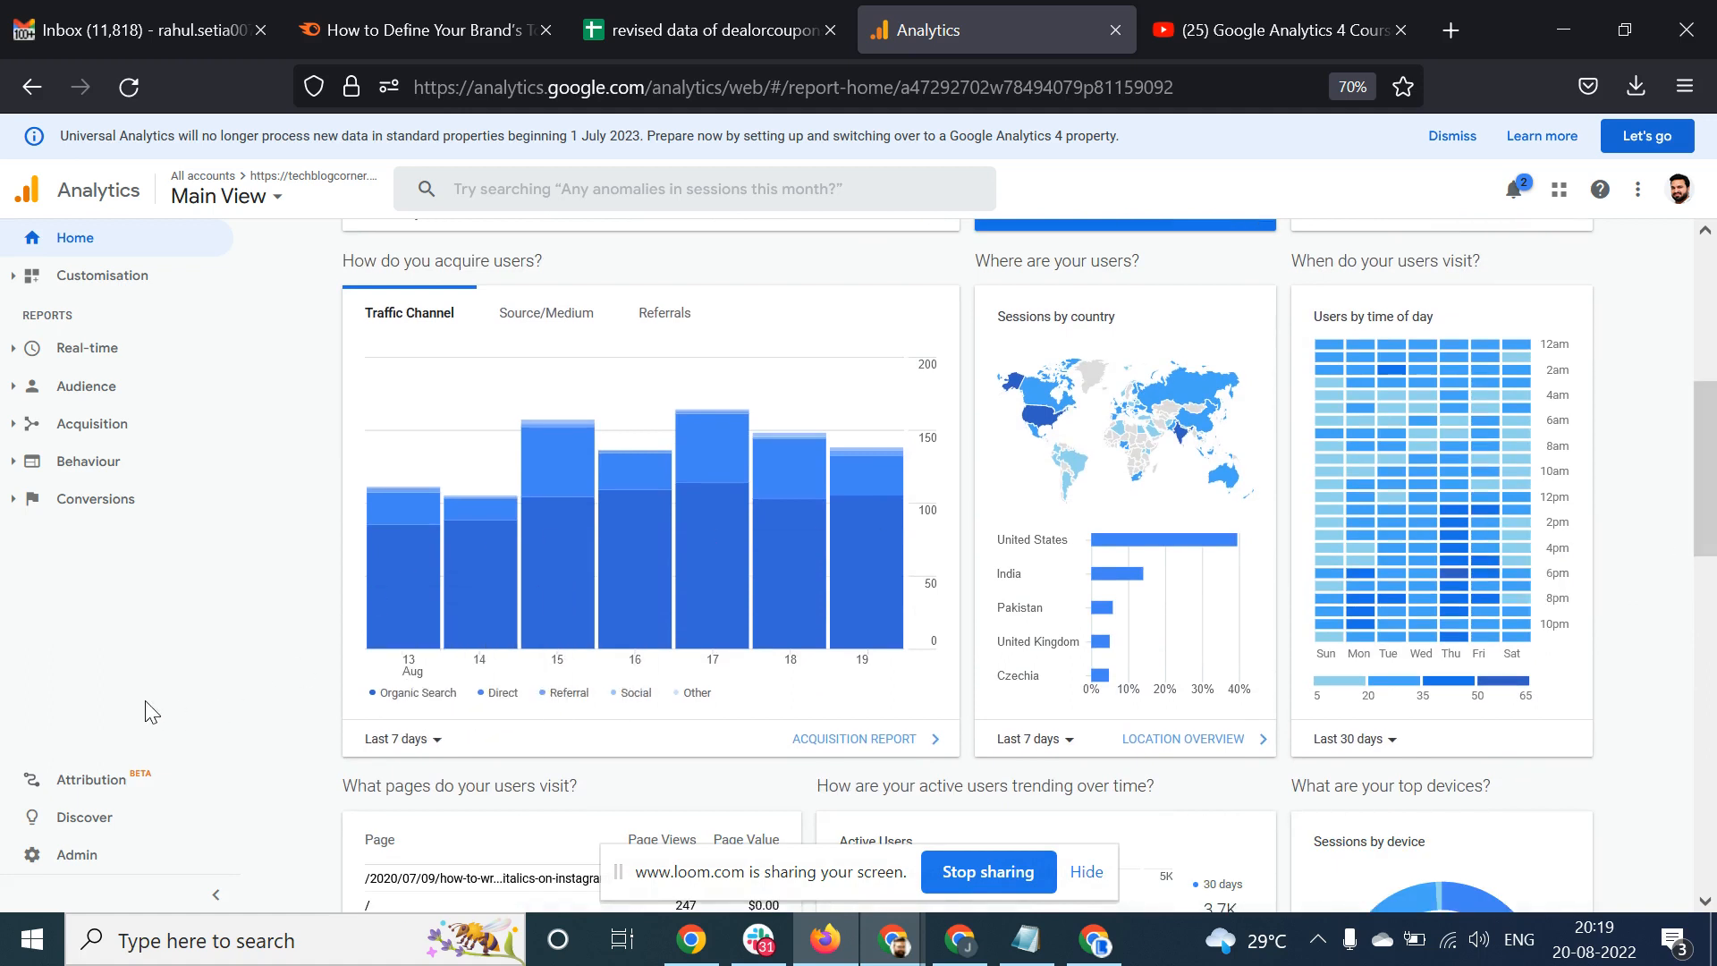
{"action": "left_click", "coordinate": [79, 860]}
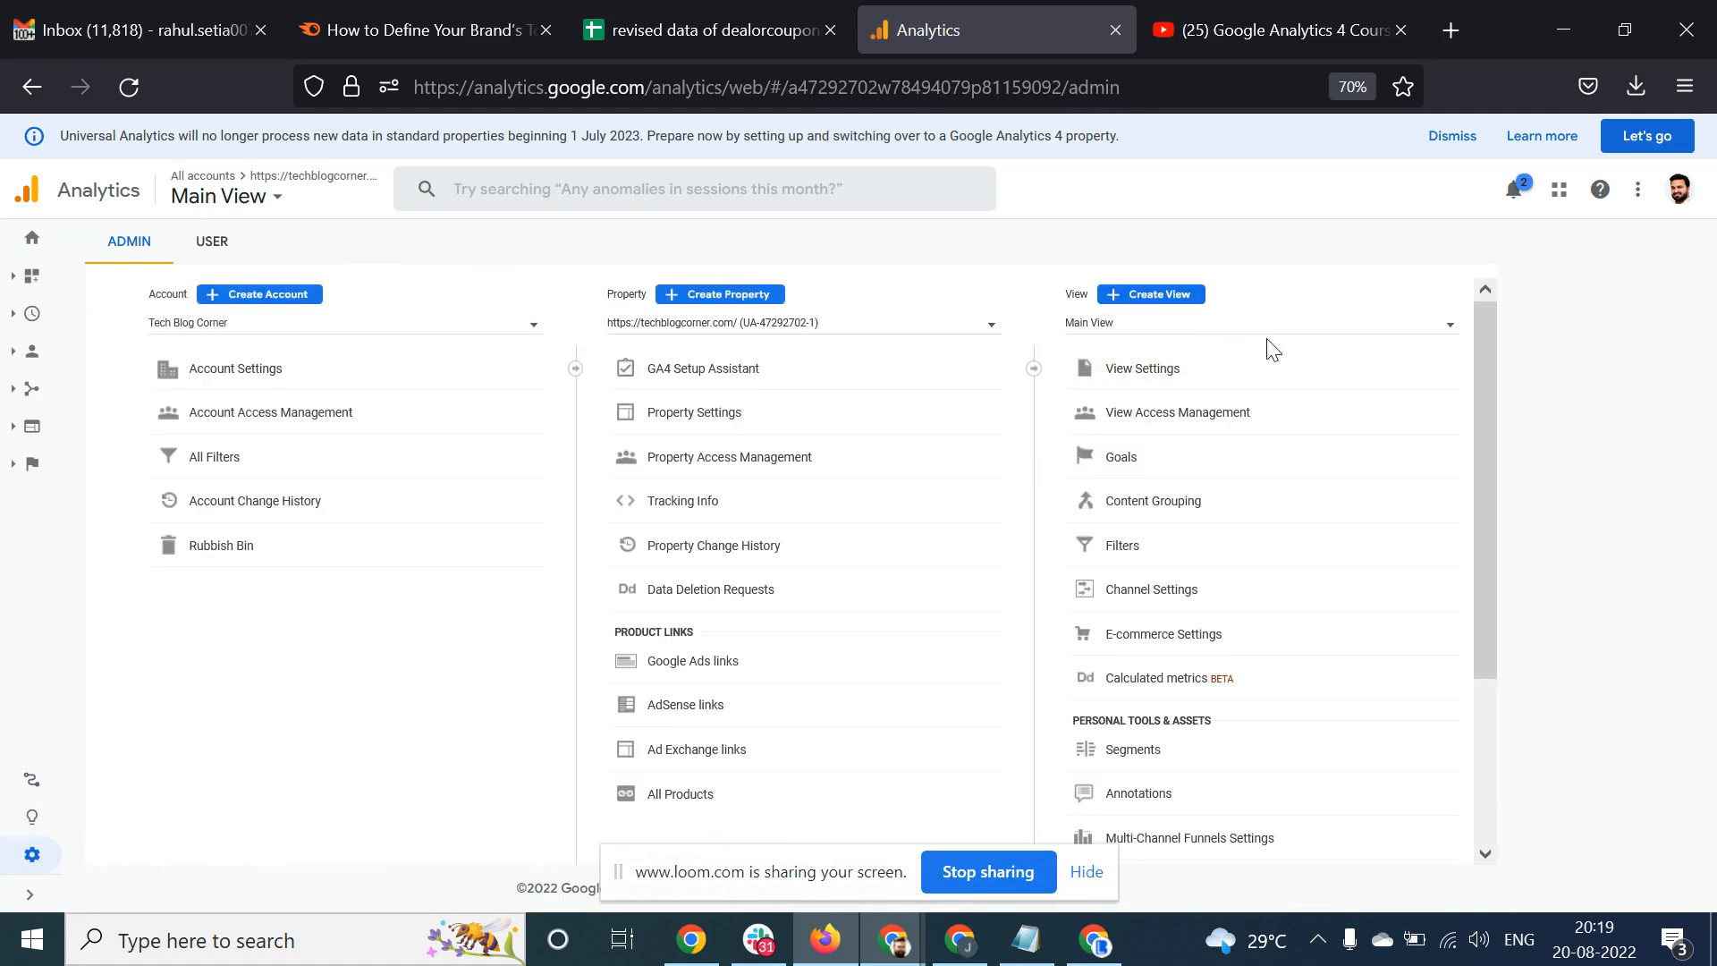
{"action": "left_click", "coordinate": [1244, 329]}
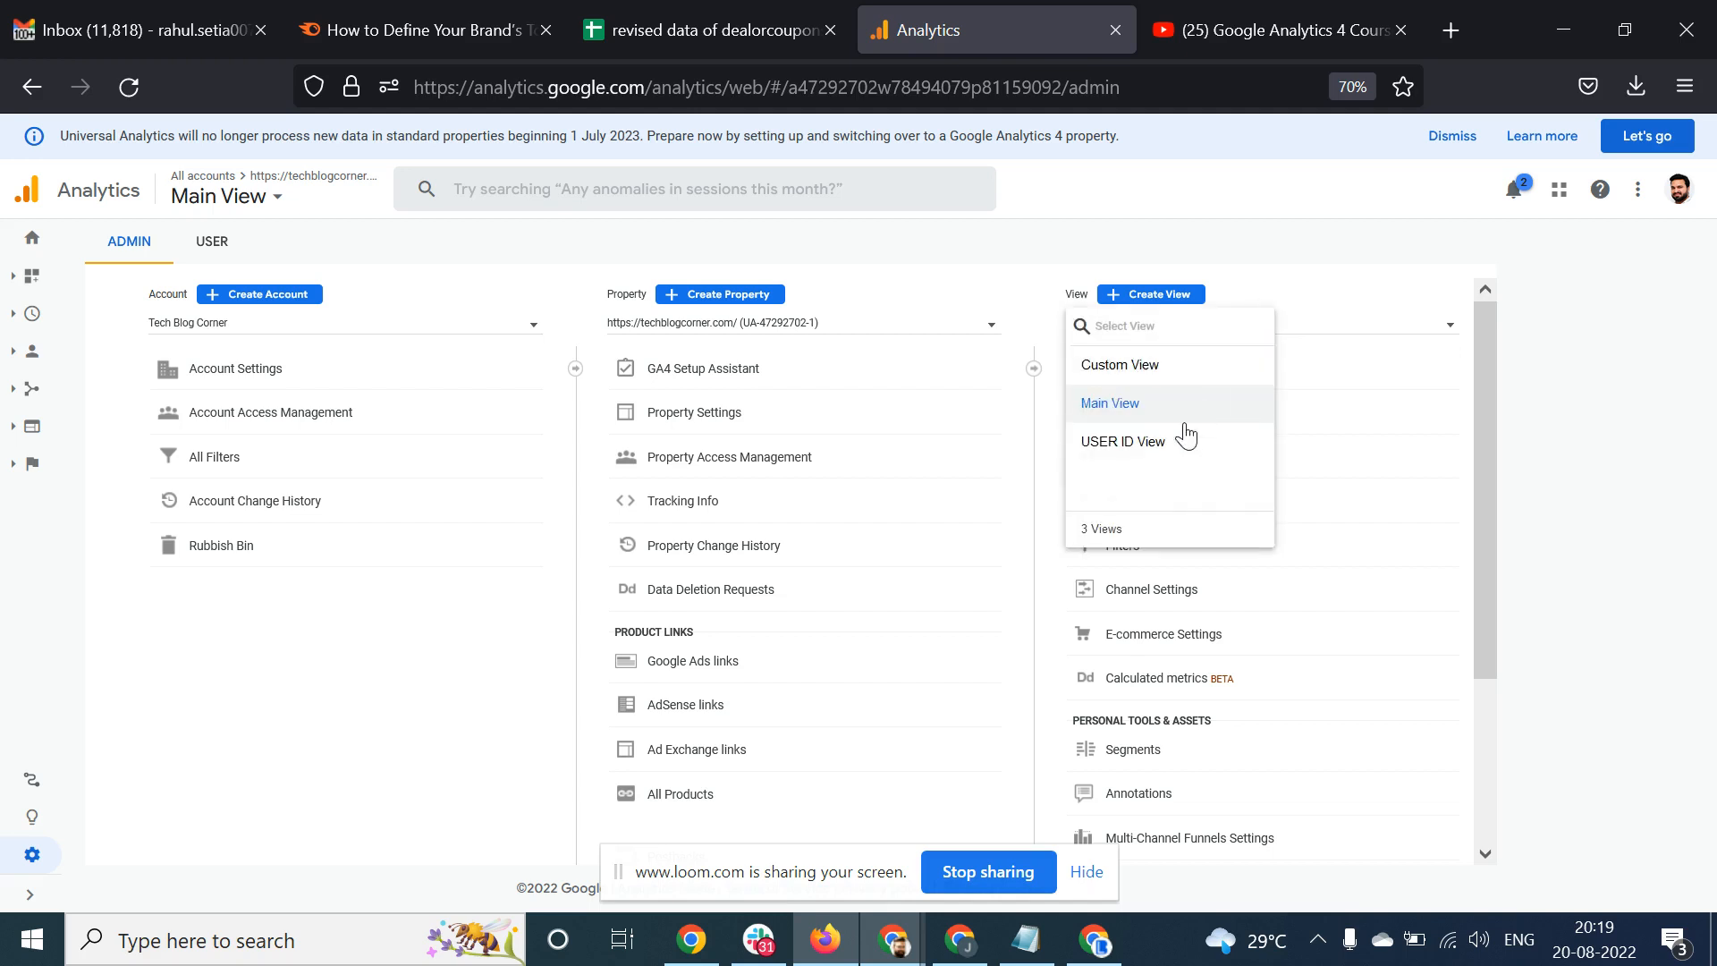
{"action": "left_click", "coordinate": [1258, 262]}
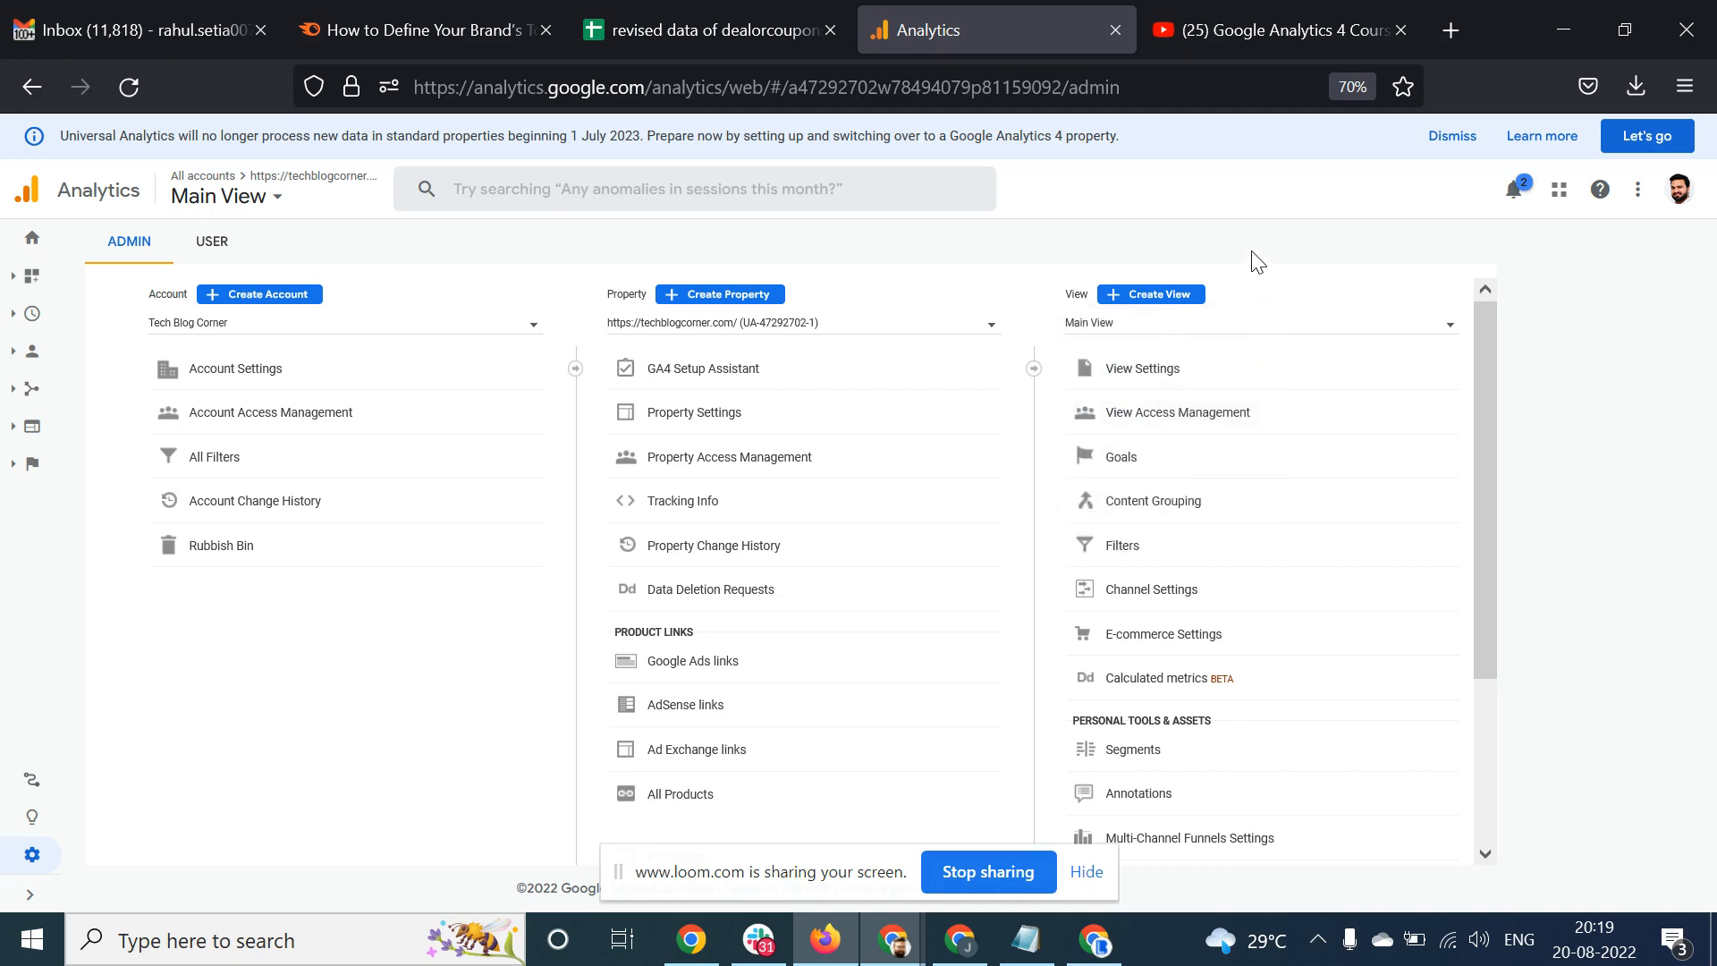
{"action": "scroll", "coordinate": [1178, 477], "scroll_direction": "down", "scroll_amount": 1}
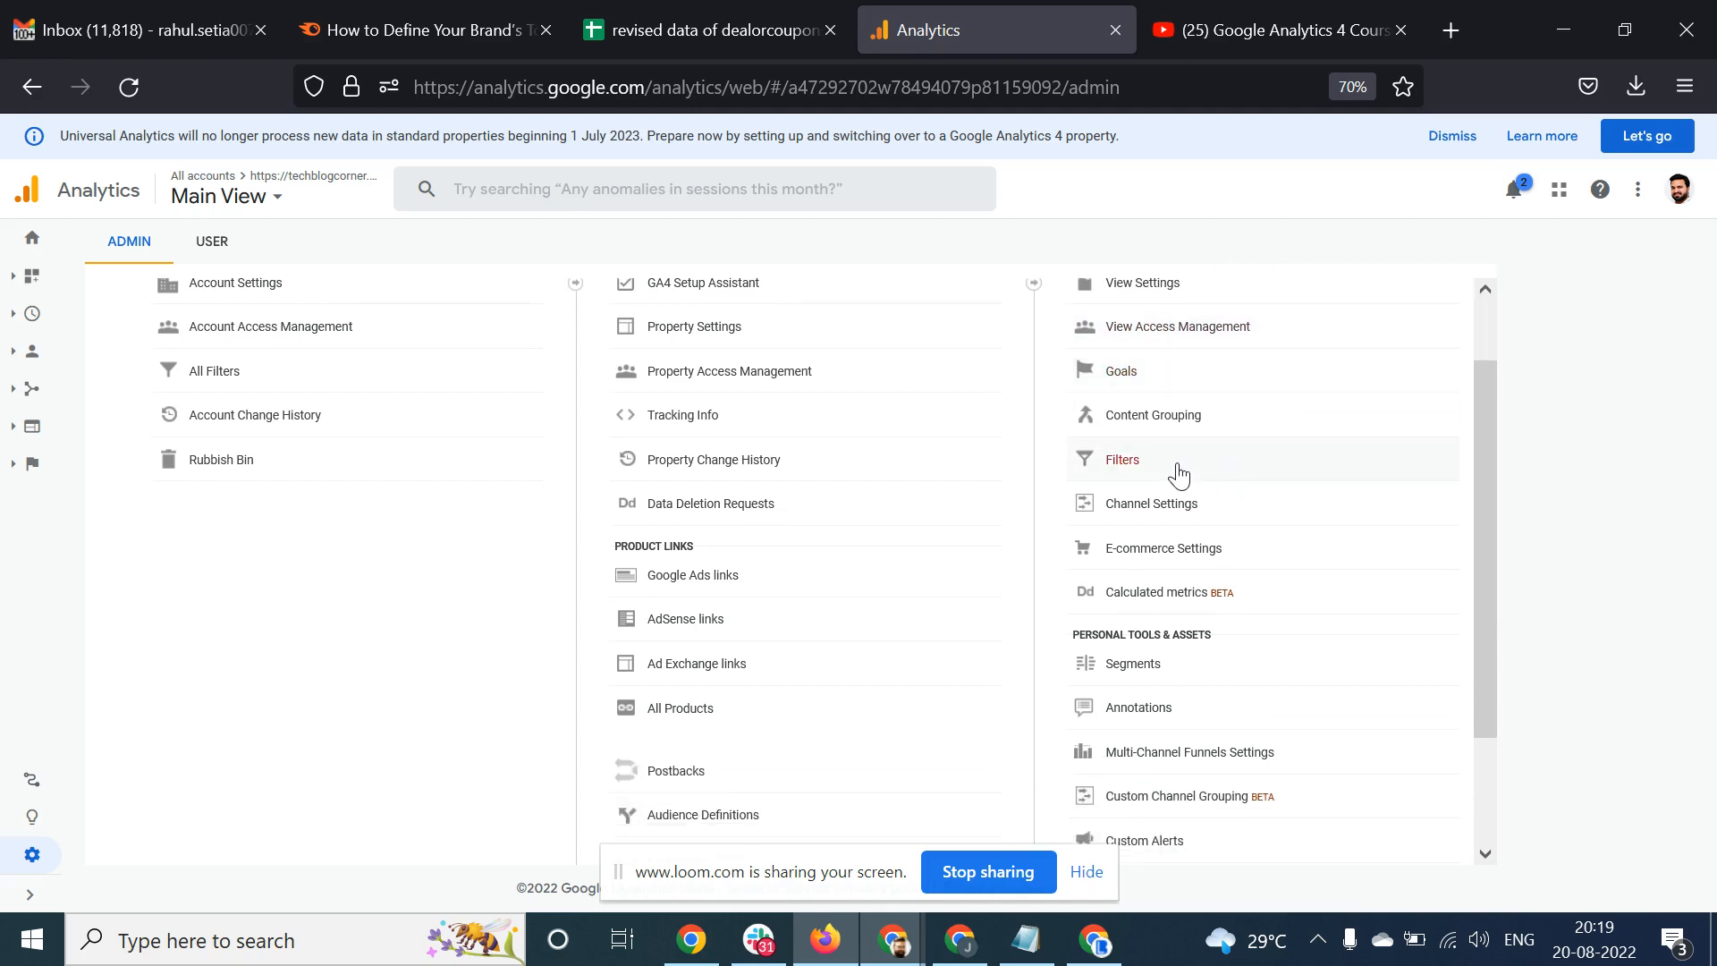
{"action": "left_click", "coordinate": [1179, 477]}
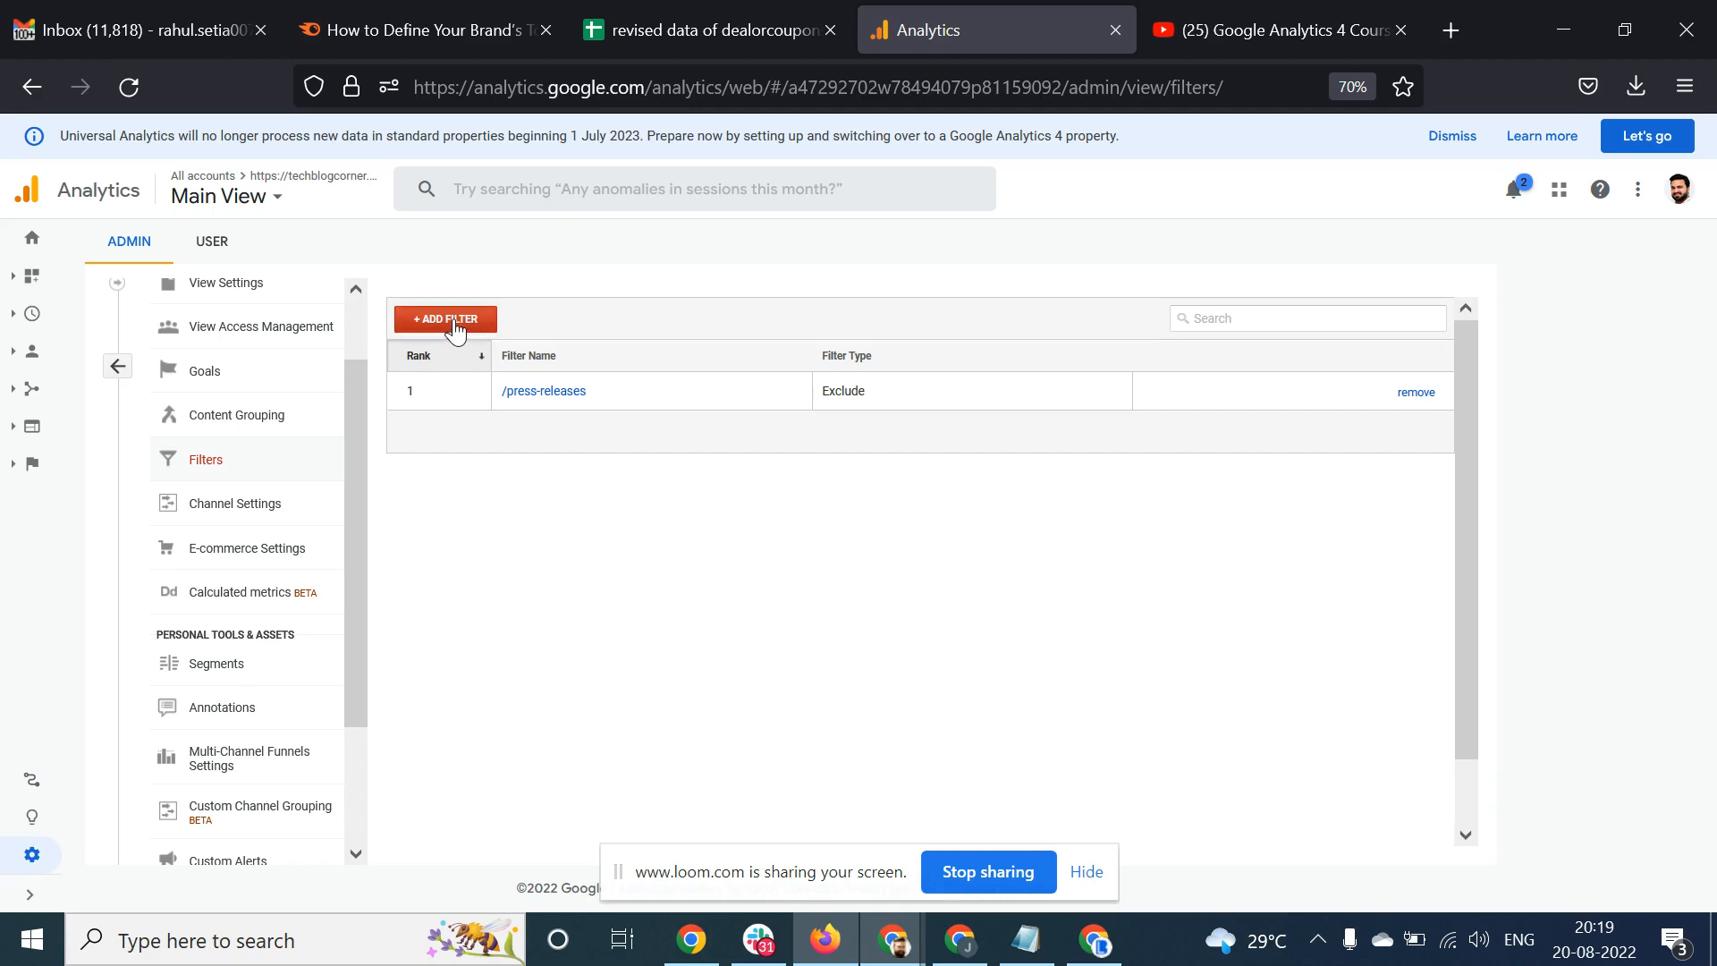
Start creating a new filter for the view and name it My Internal IP
{"action": "left_click", "coordinate": [452, 320]}
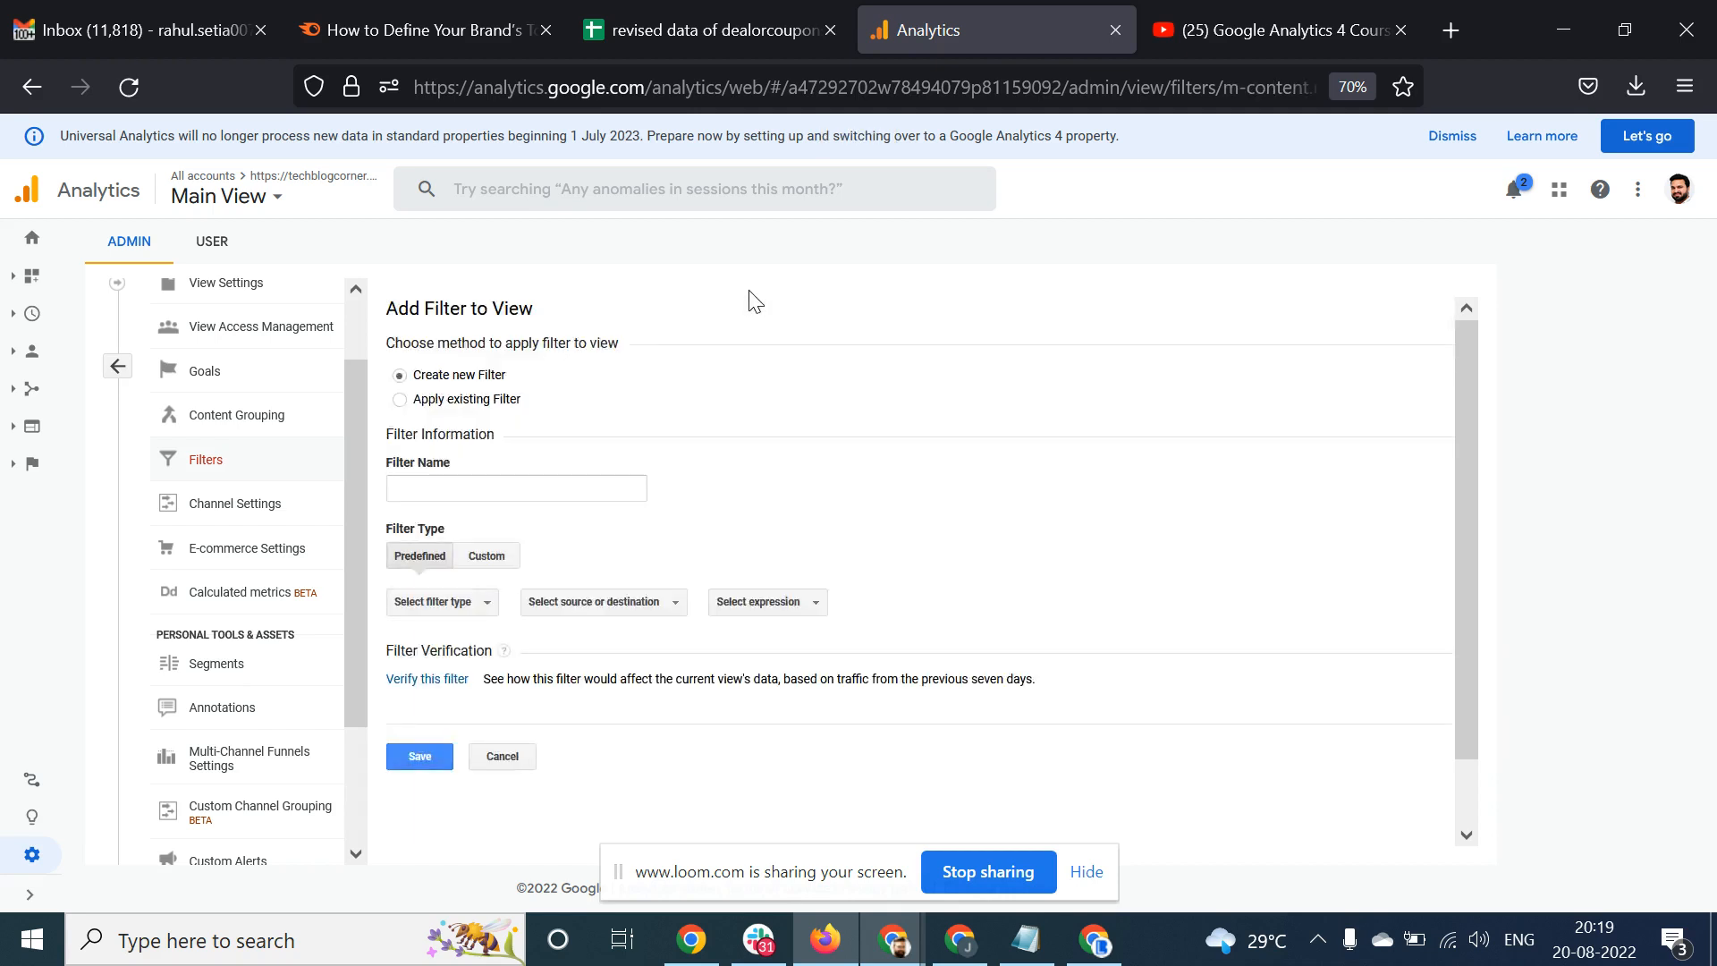
{"action": "left_click", "coordinate": [605, 492]}
{"action": "type", "text": "My Int"}
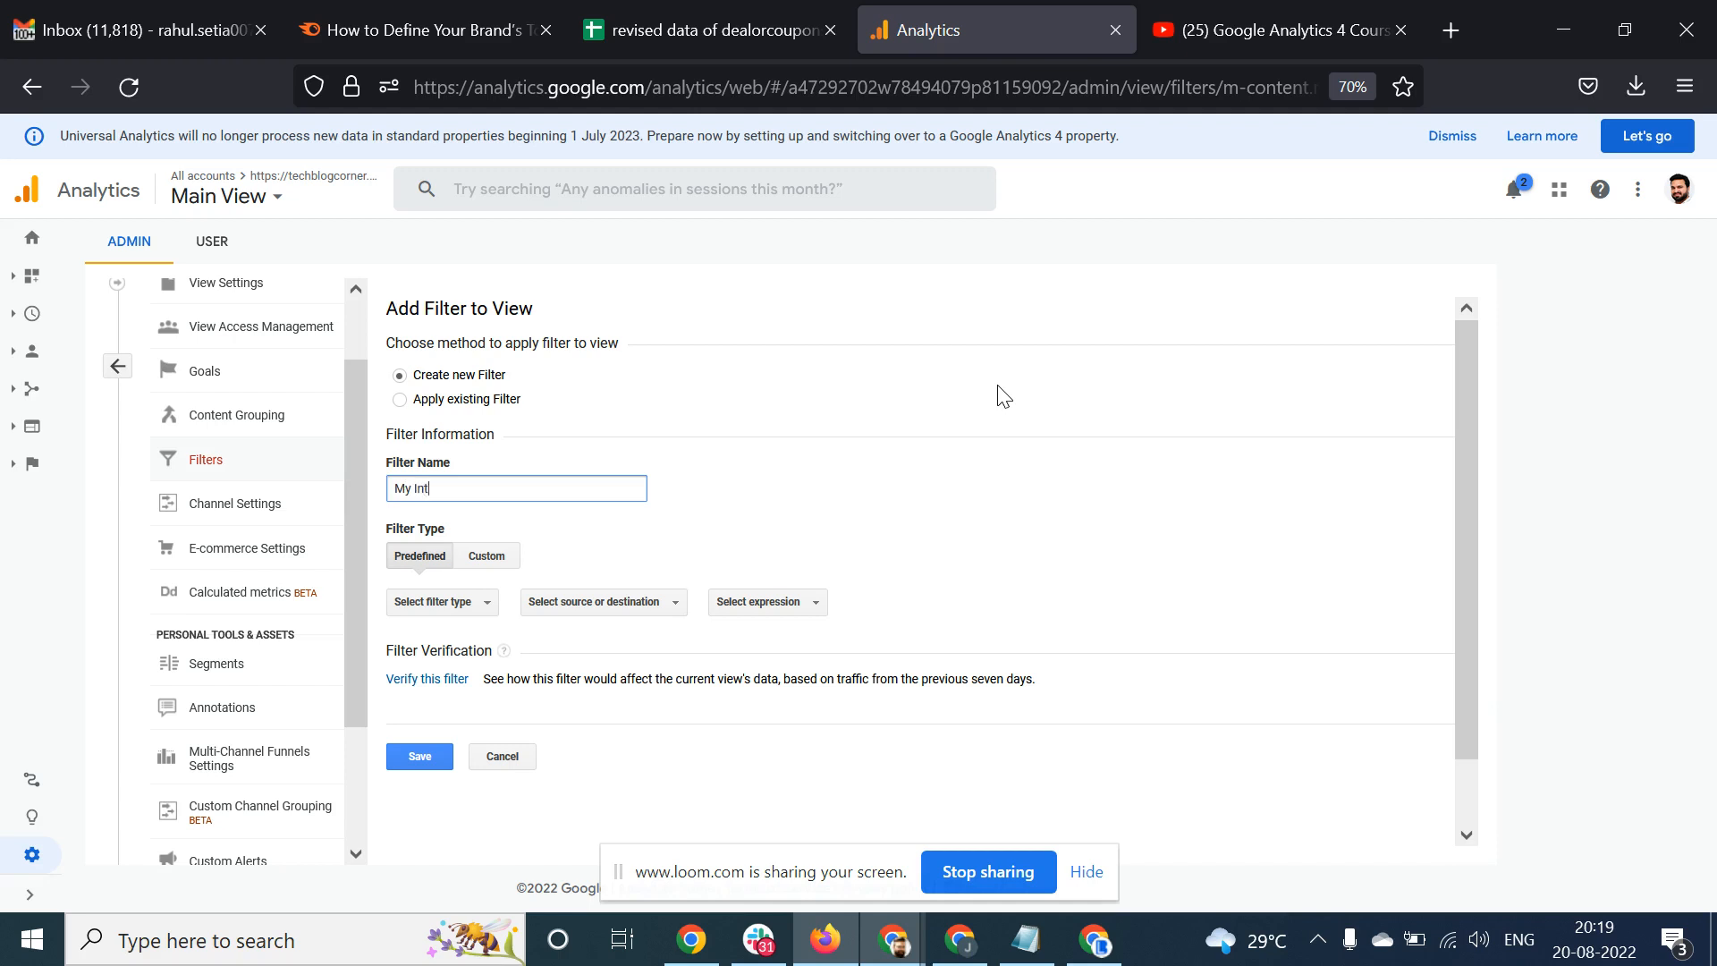
{"action": "type", "text": "ernal IP"}
{"action": "left_click", "coordinate": [713, 507]}
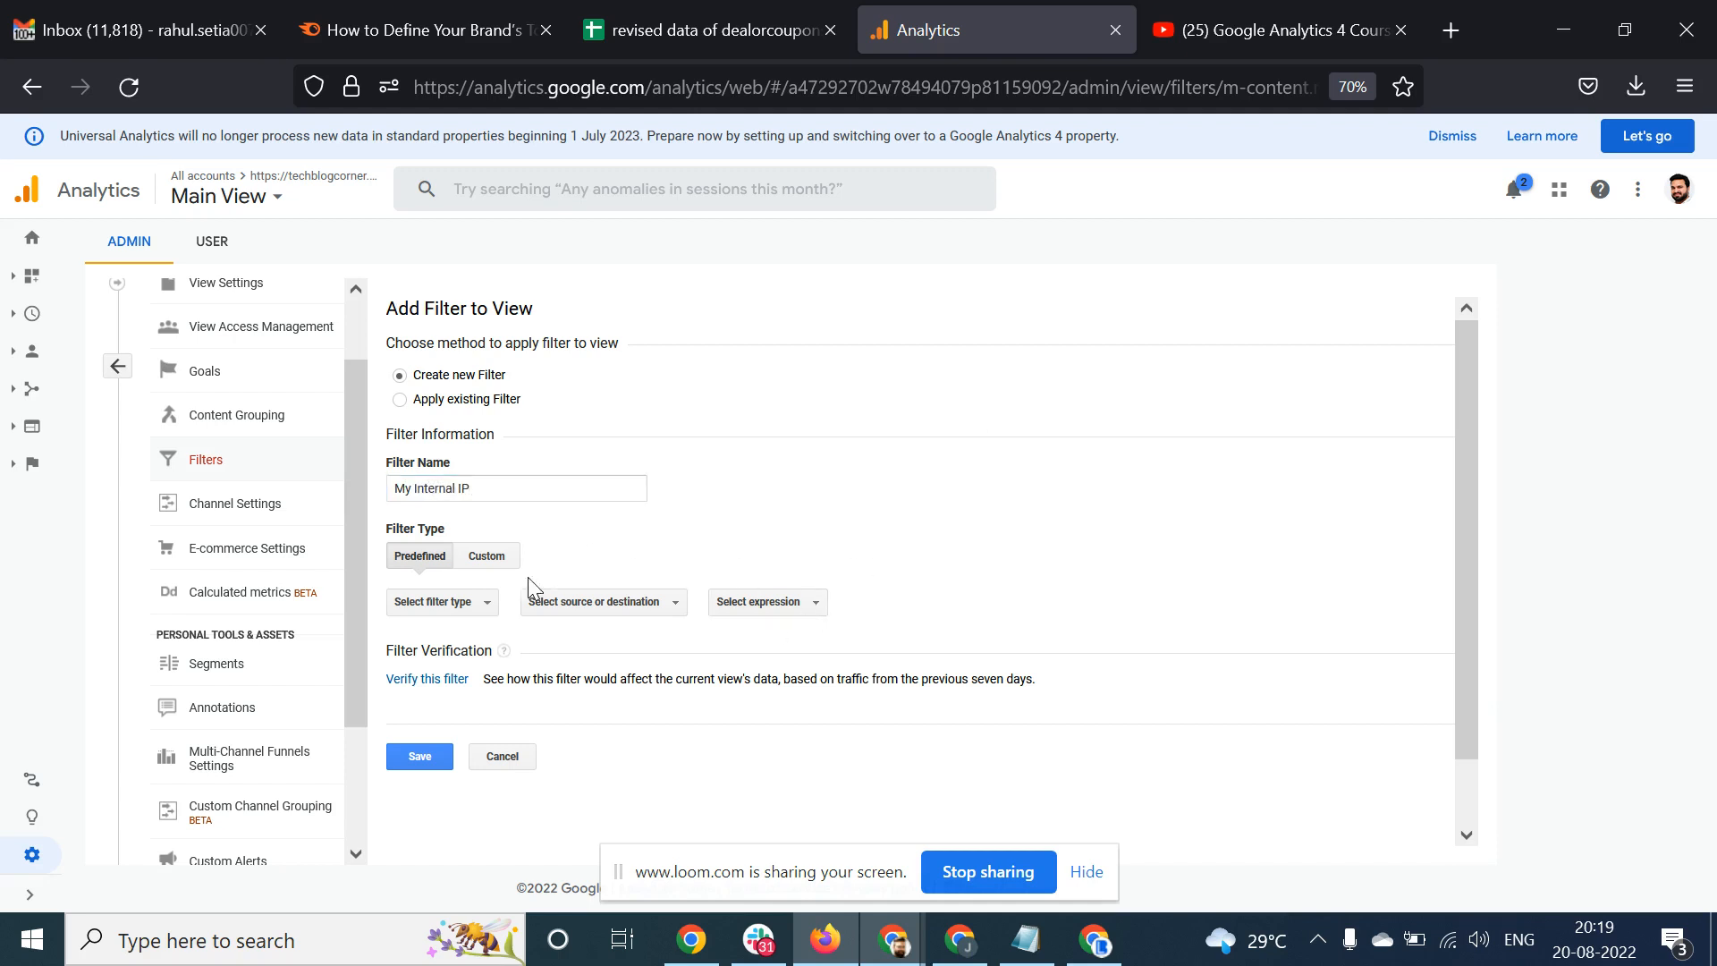
Set the predefined filter to exclude traffic from the IP addresses that are equal to a given address
{"action": "left_click", "coordinate": [467, 607]}
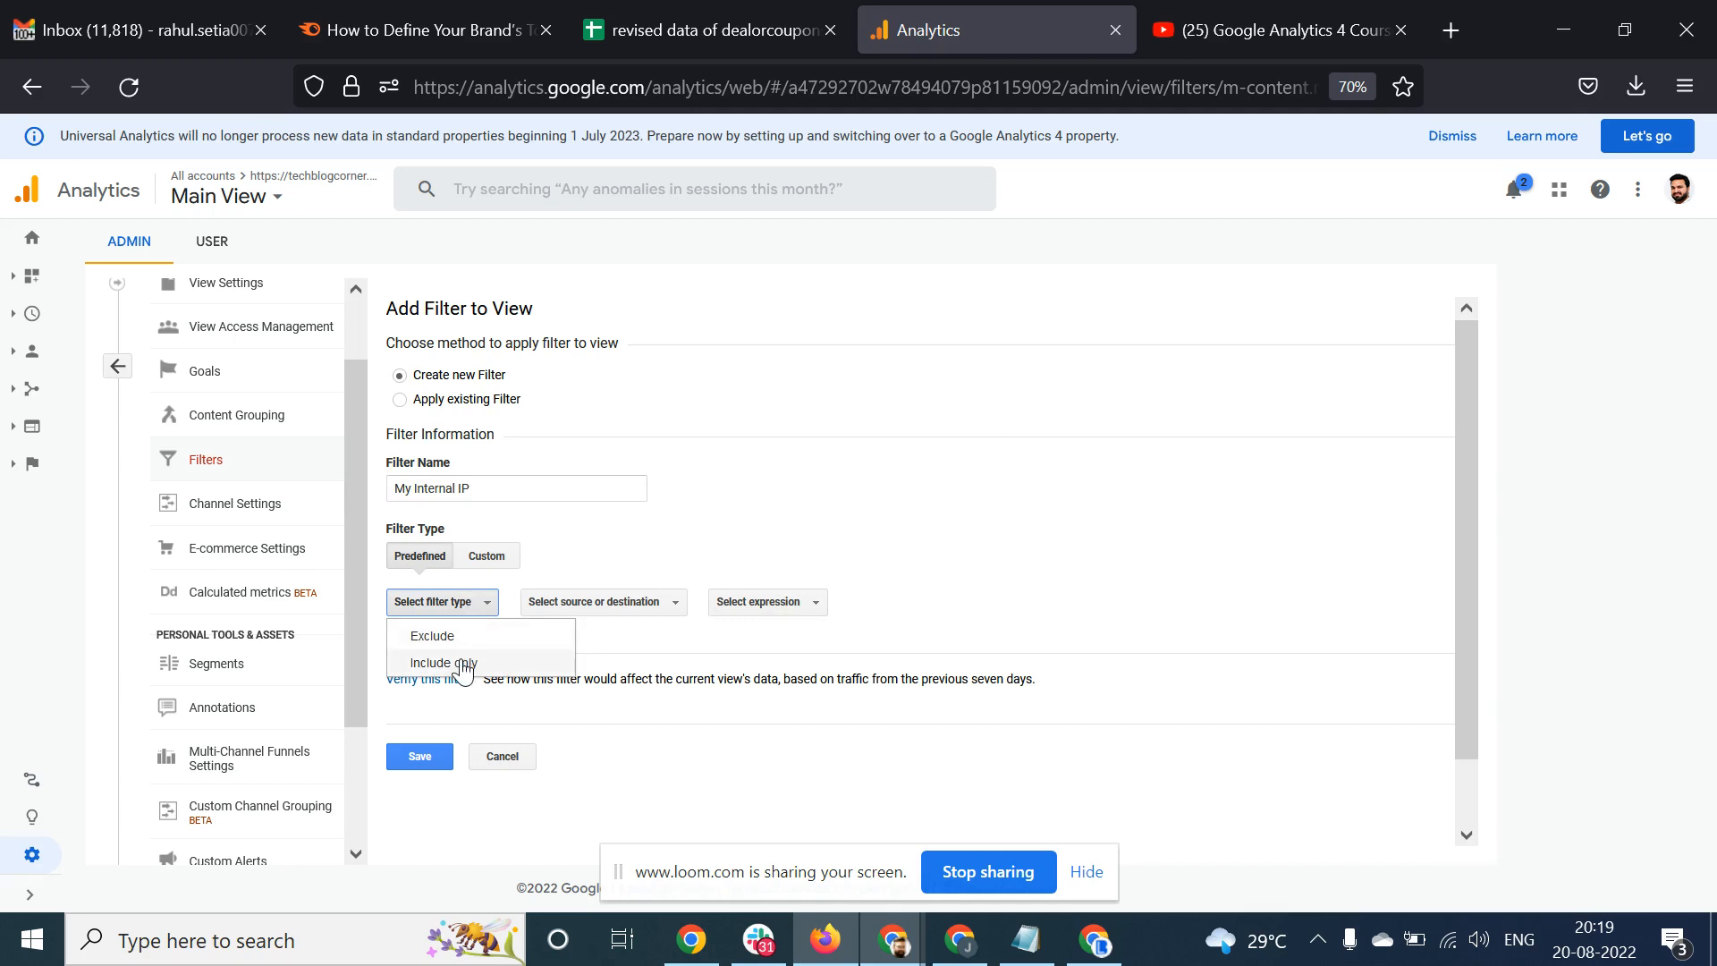
{"action": "left_click", "coordinate": [436, 640]}
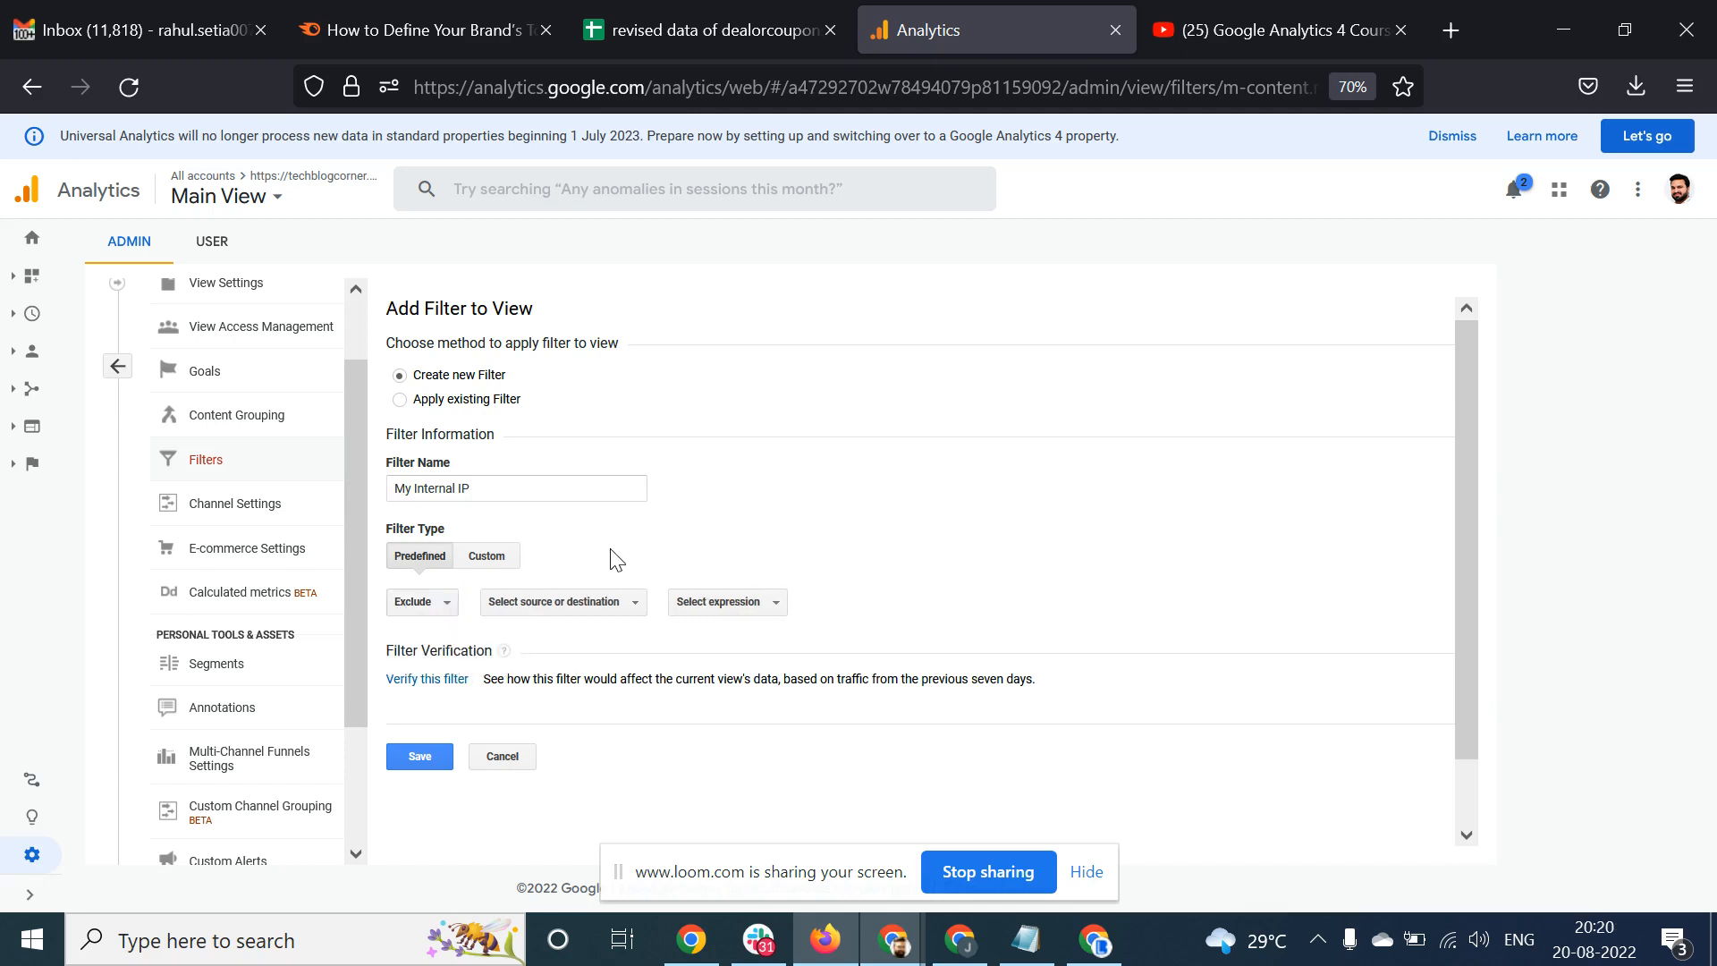
{"action": "left_click", "coordinate": [594, 605]}
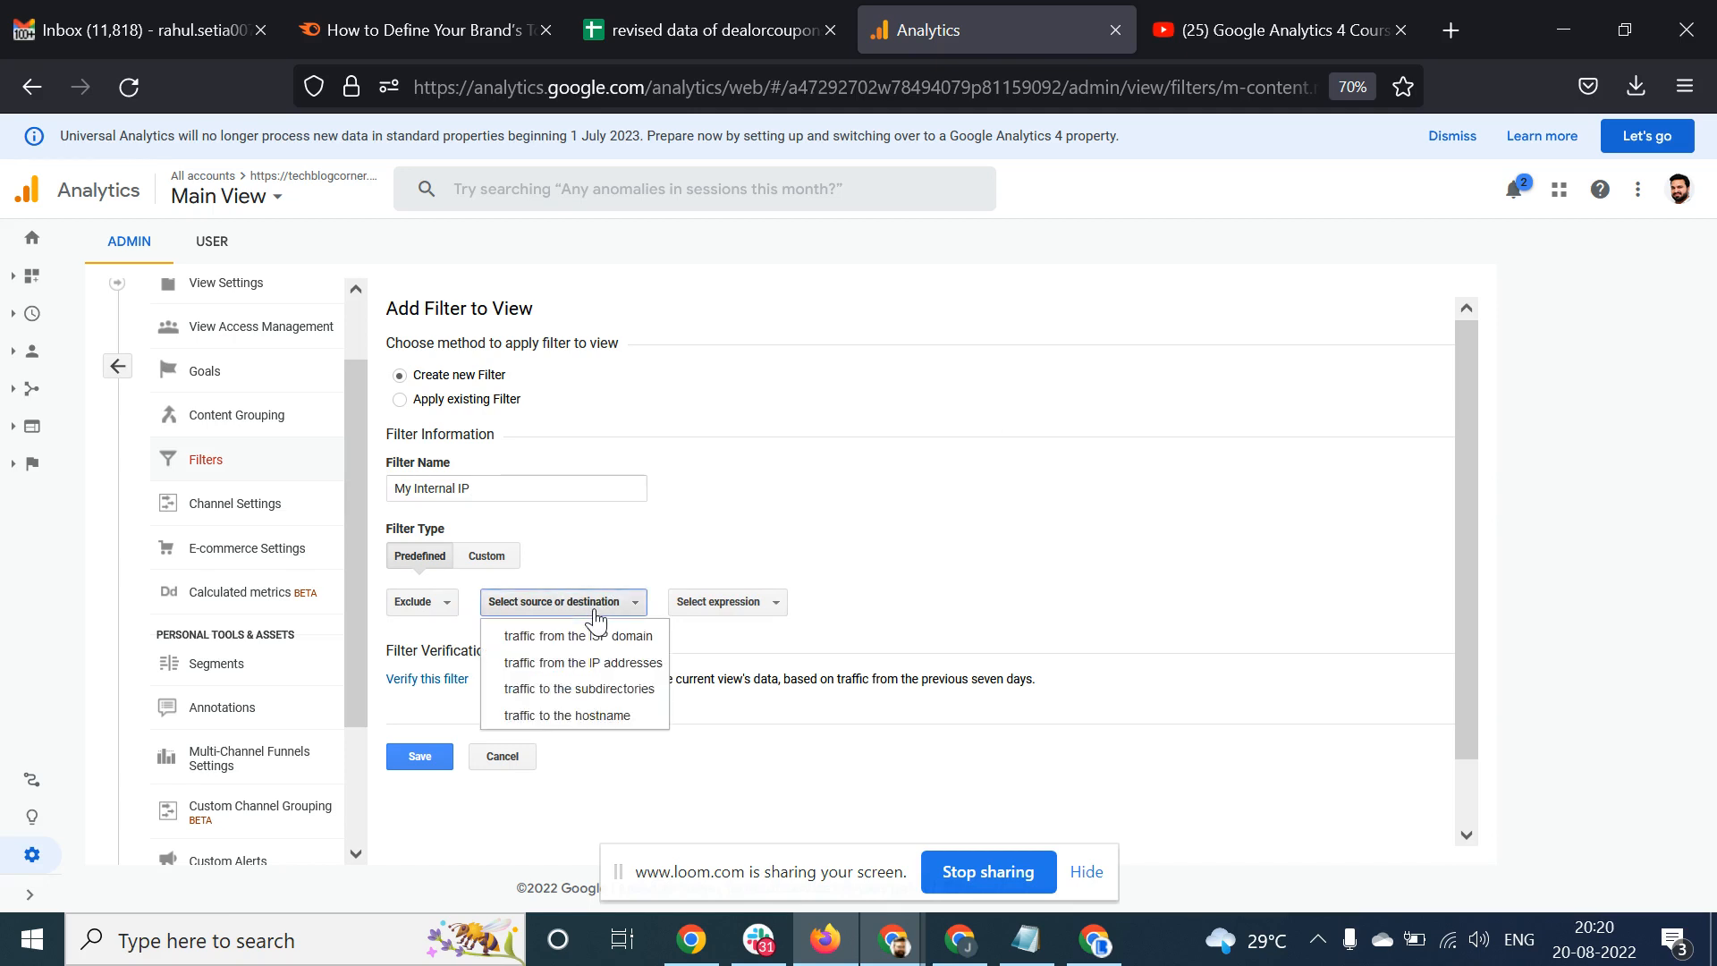
{"action": "left_click", "coordinate": [583, 662]}
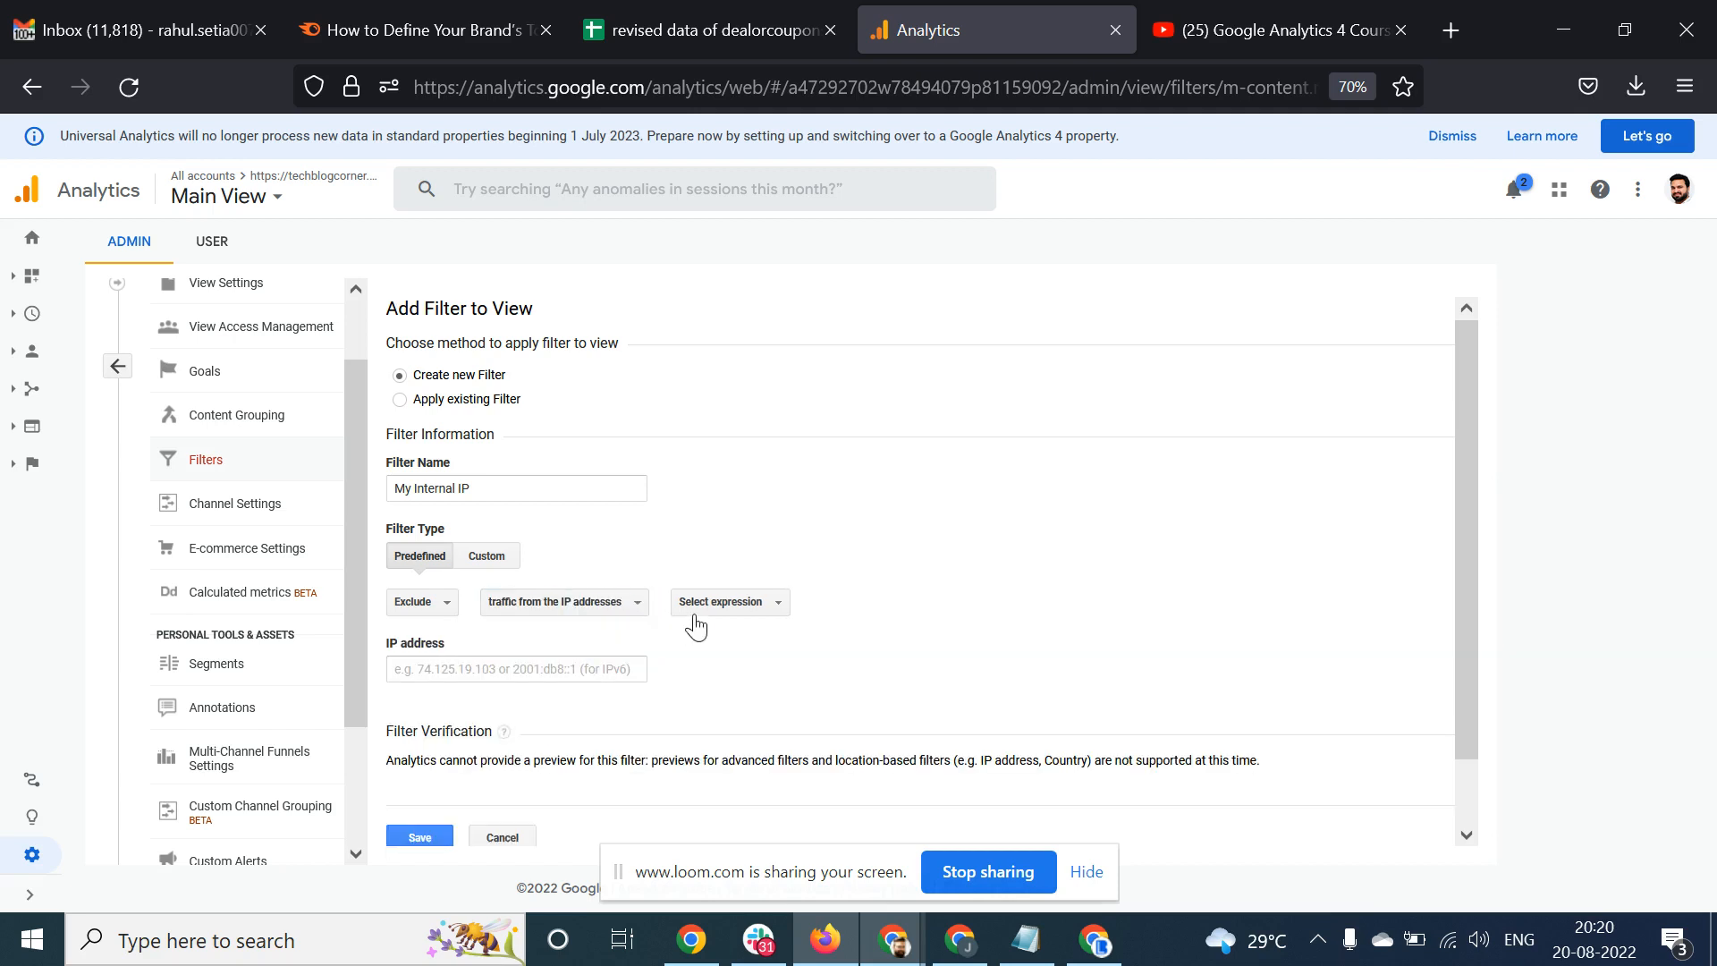
{"action": "left_click", "coordinate": [722, 613]}
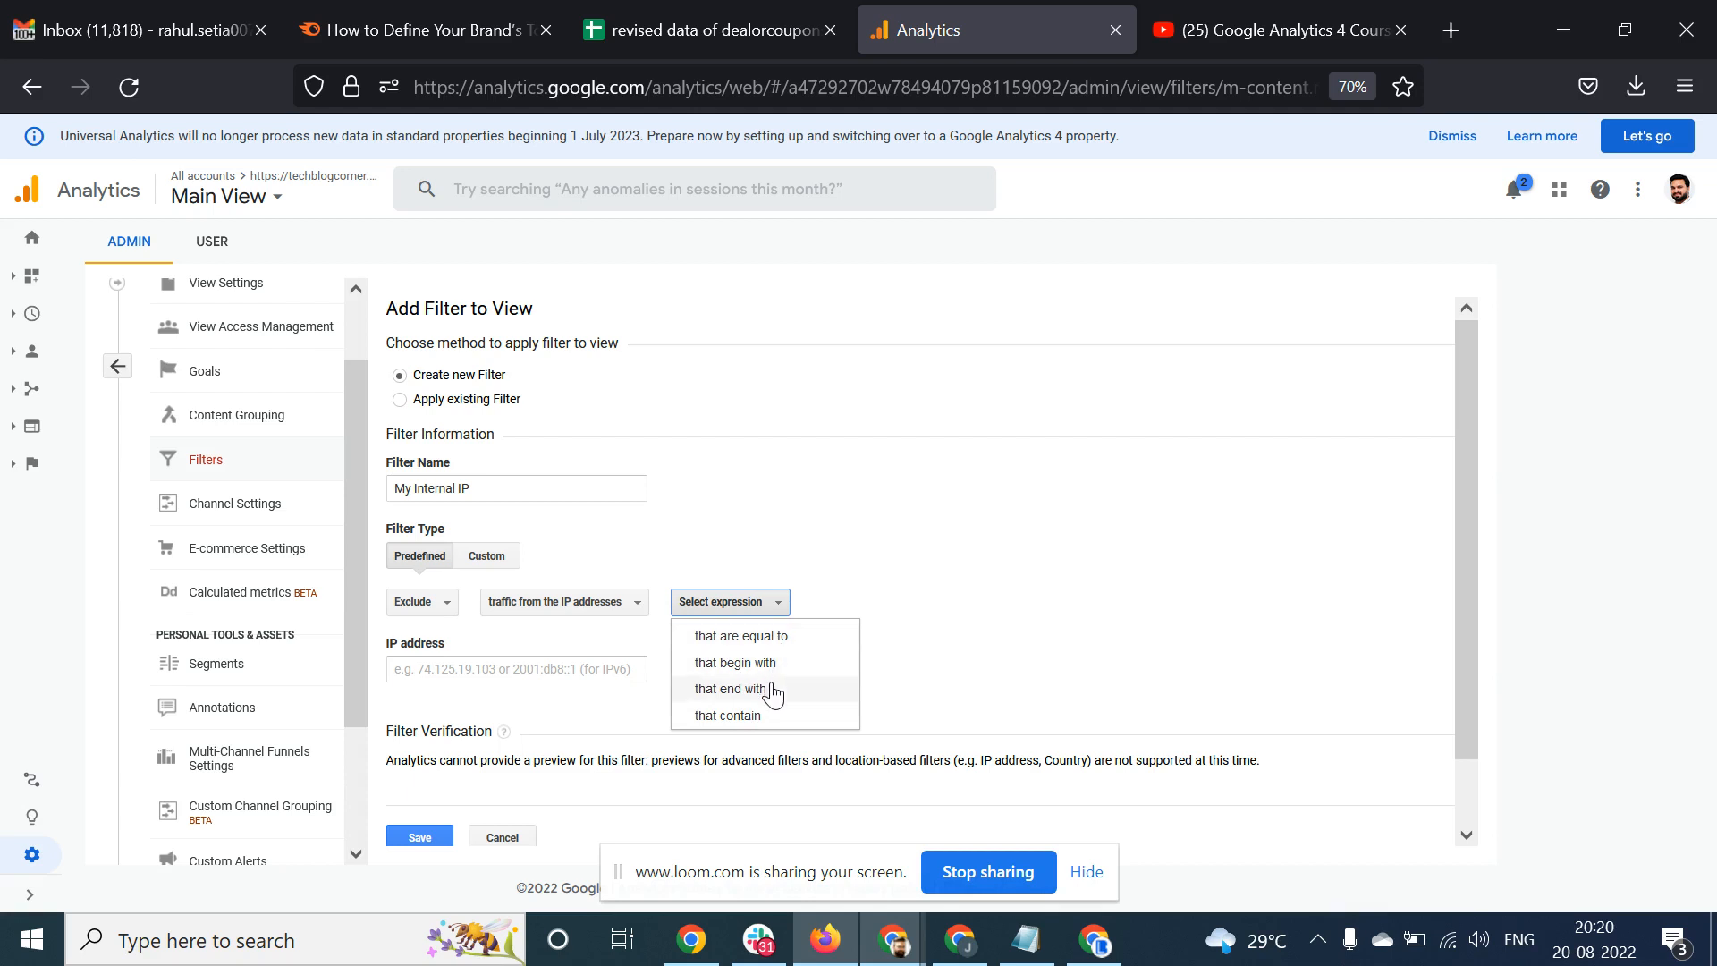
{"action": "left_click", "coordinate": [784, 637]}
{"action": "left_click", "coordinate": [597, 679]}
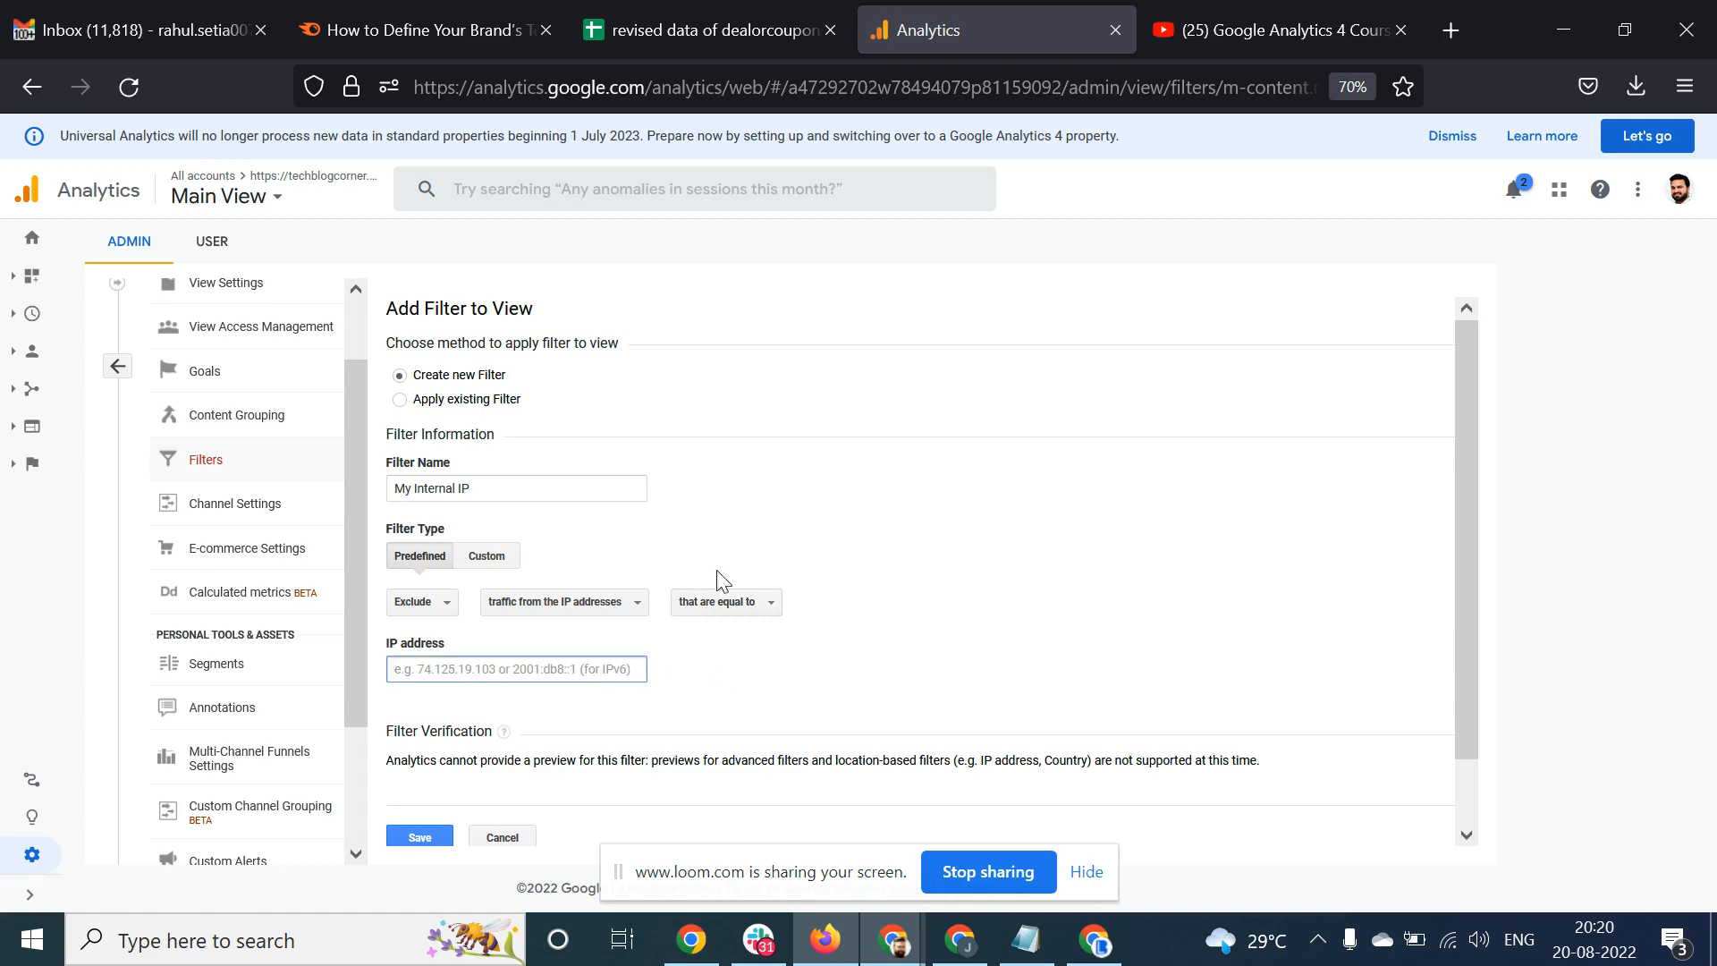
Search the web for "my ip address" in a new browser tab
{"action": "left_click", "coordinate": [1465, 36]}
{"action": "type", "text": "m"}
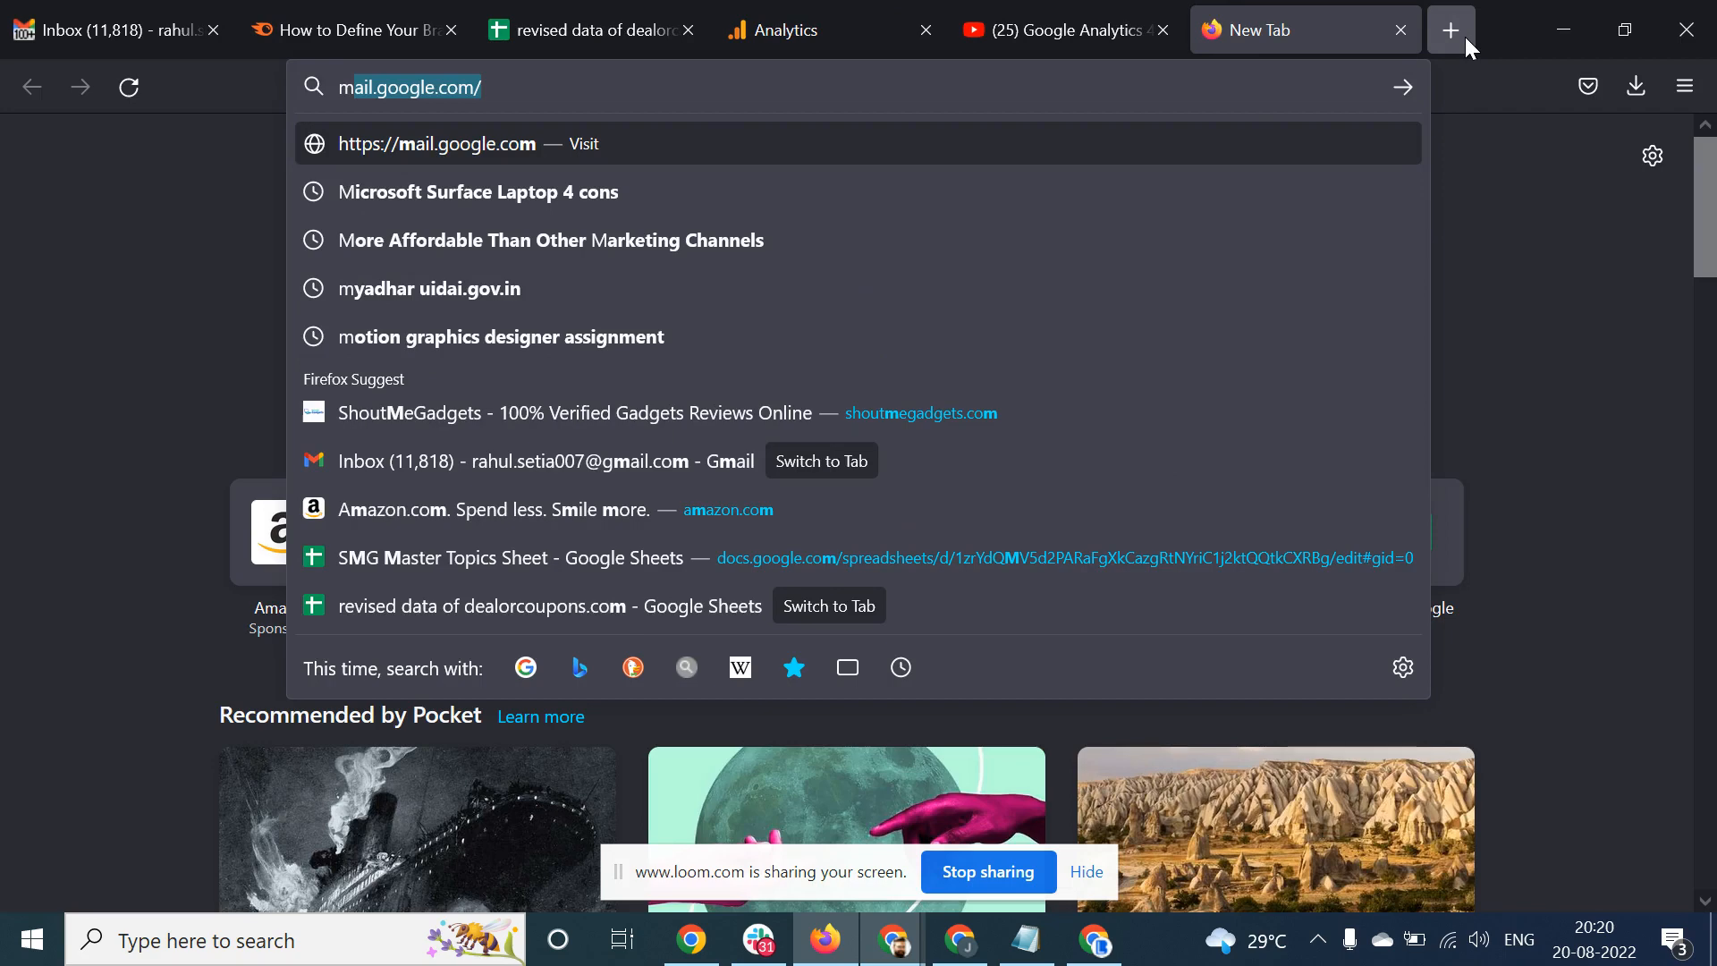
{"action": "type", "text": "y"}
{"action": "key", "text": "BackSpace"}
{"action": "key", "text": "BackSpace"}
{"action": "key", "text": "BackSpace"}
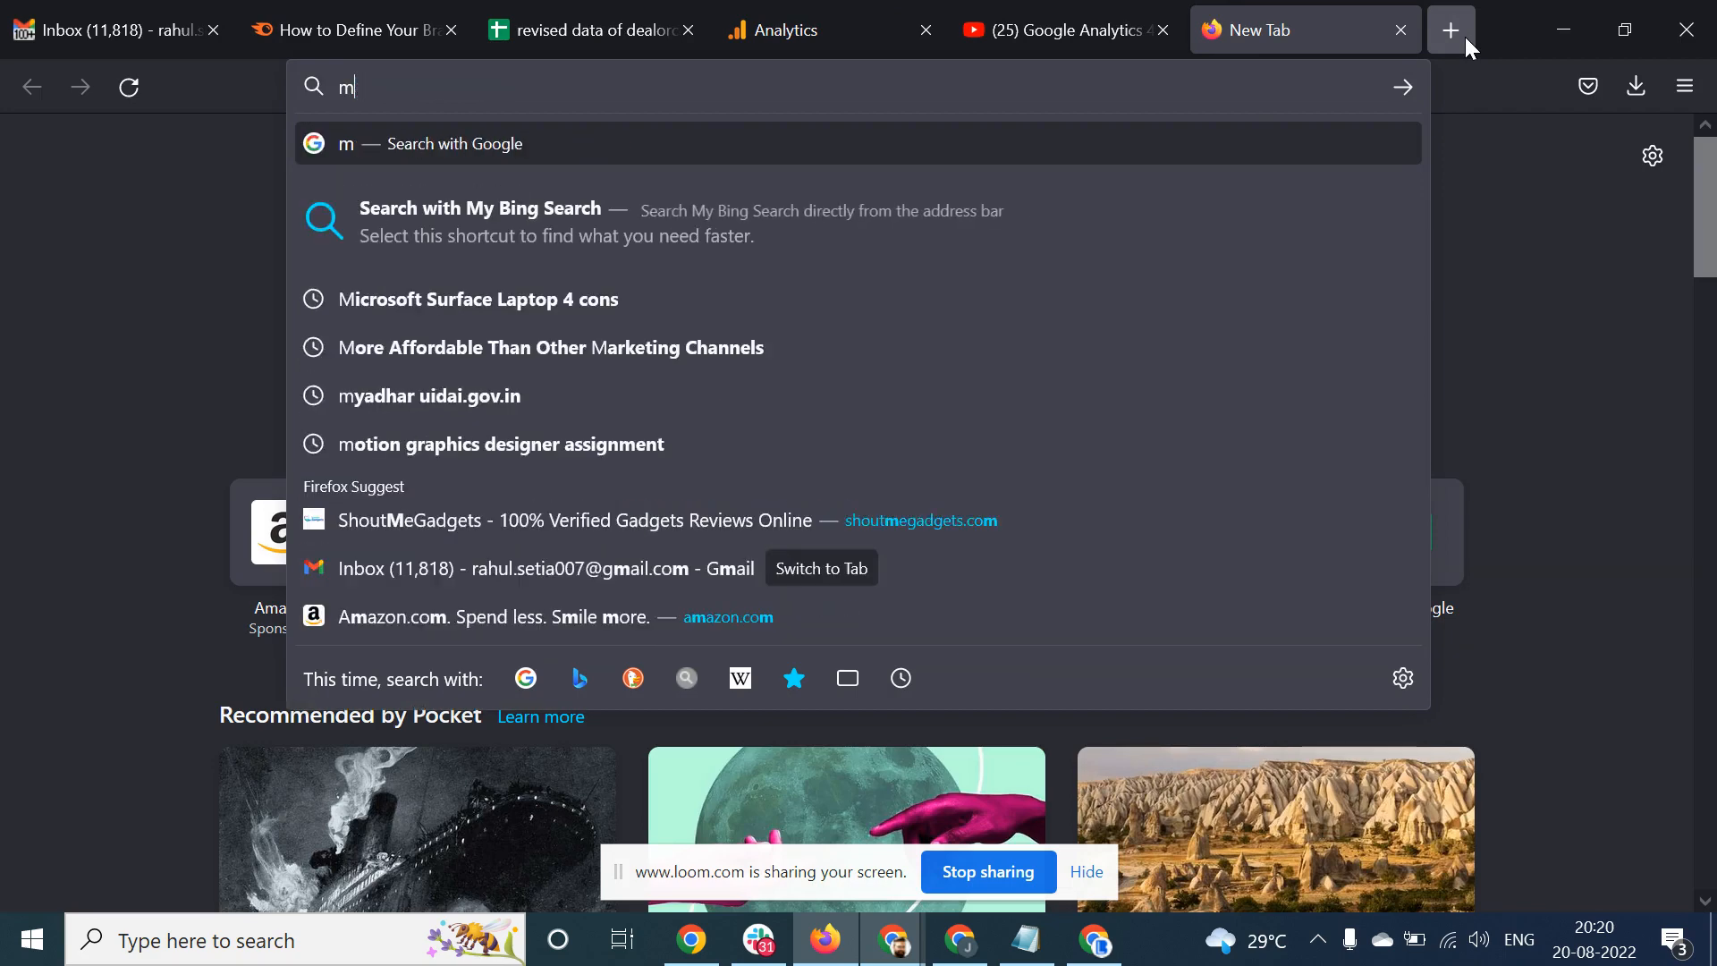
{"action": "type", "text": "my "}
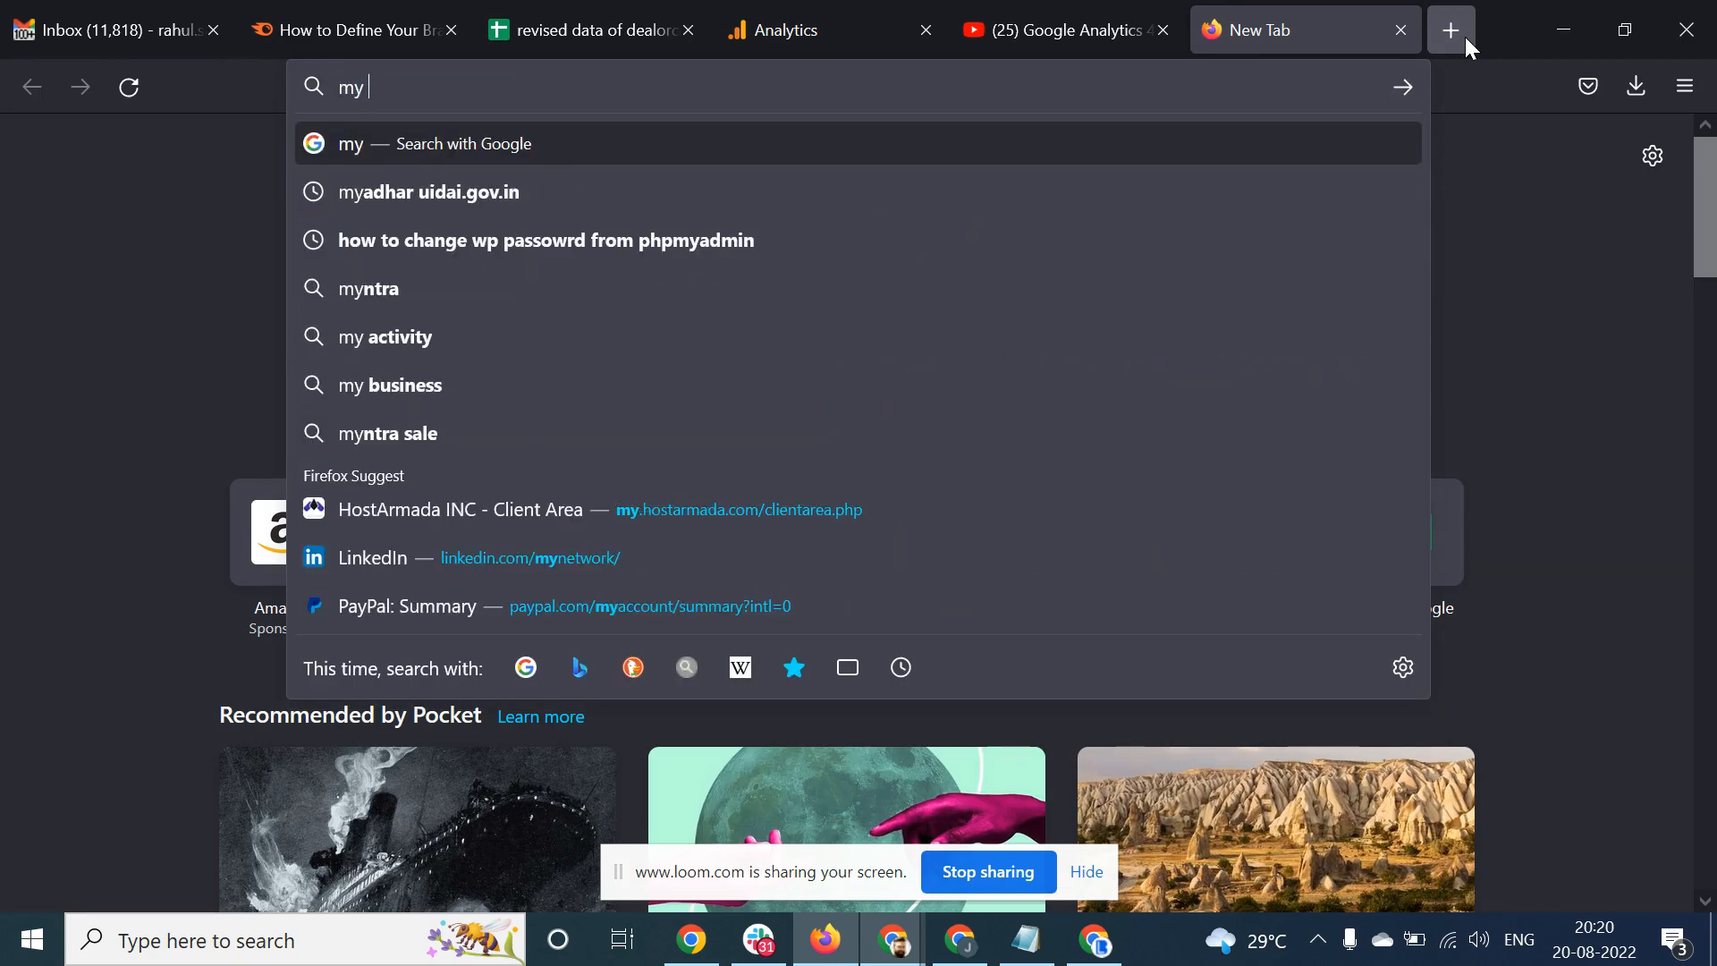
{"action": "type", "text": "ip addres"}
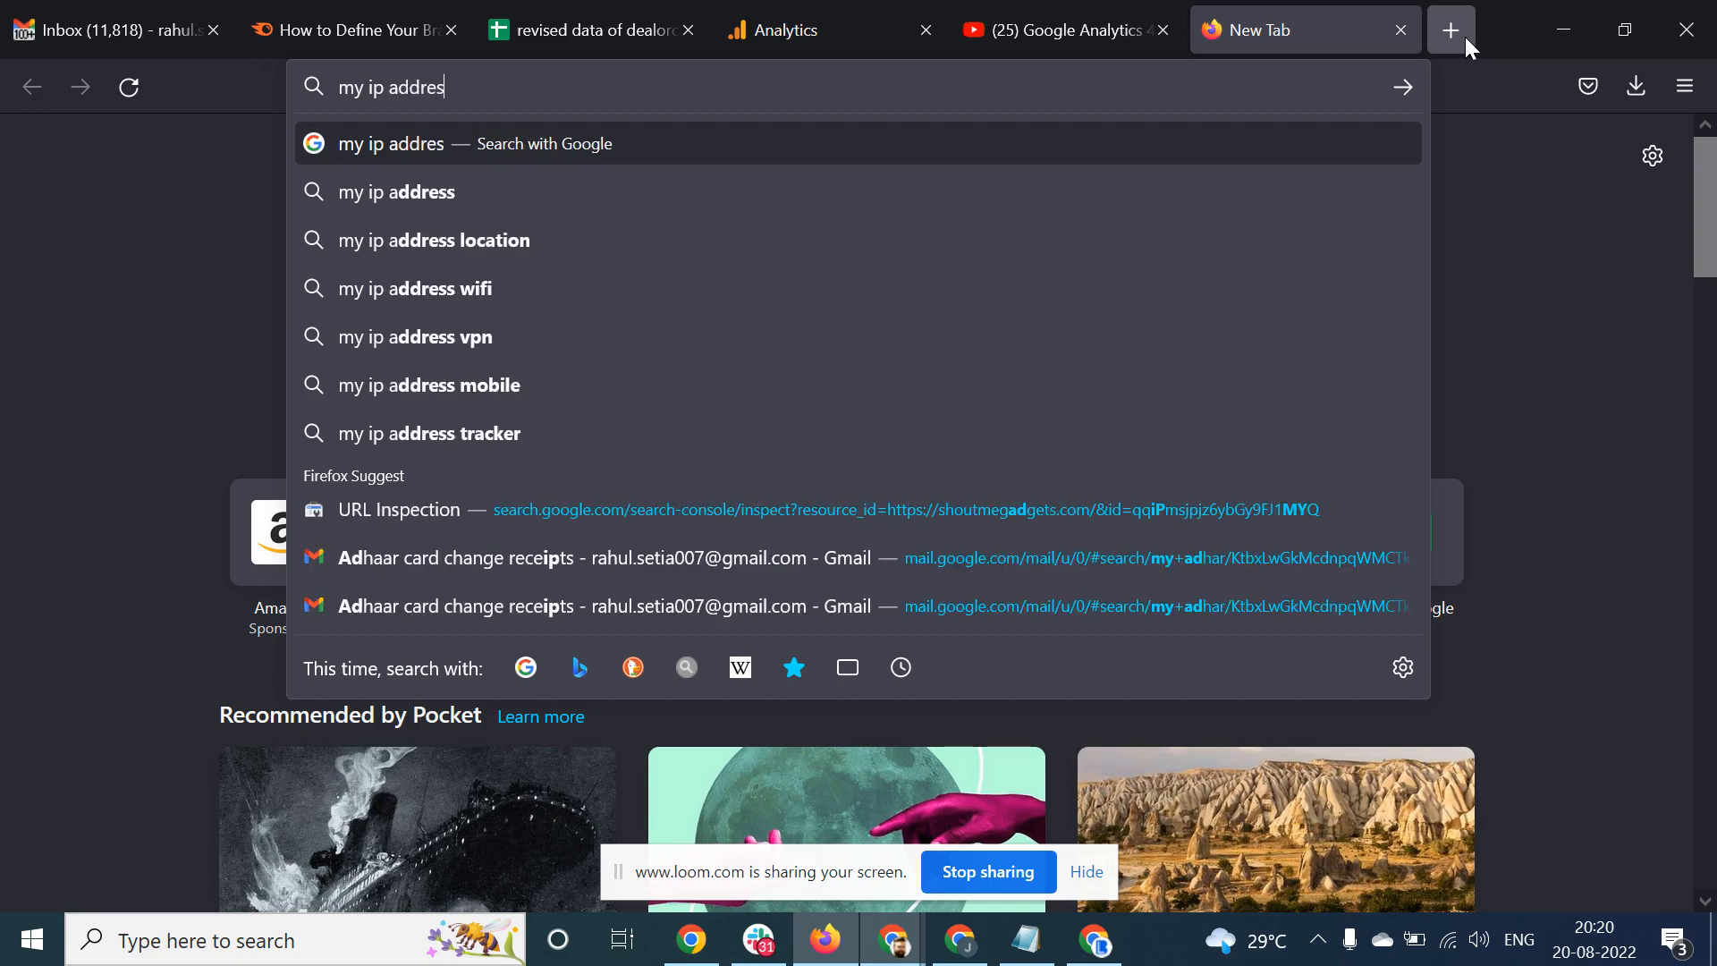
{"action": "type", "text": "s"}
{"action": "key", "text": "Return"}
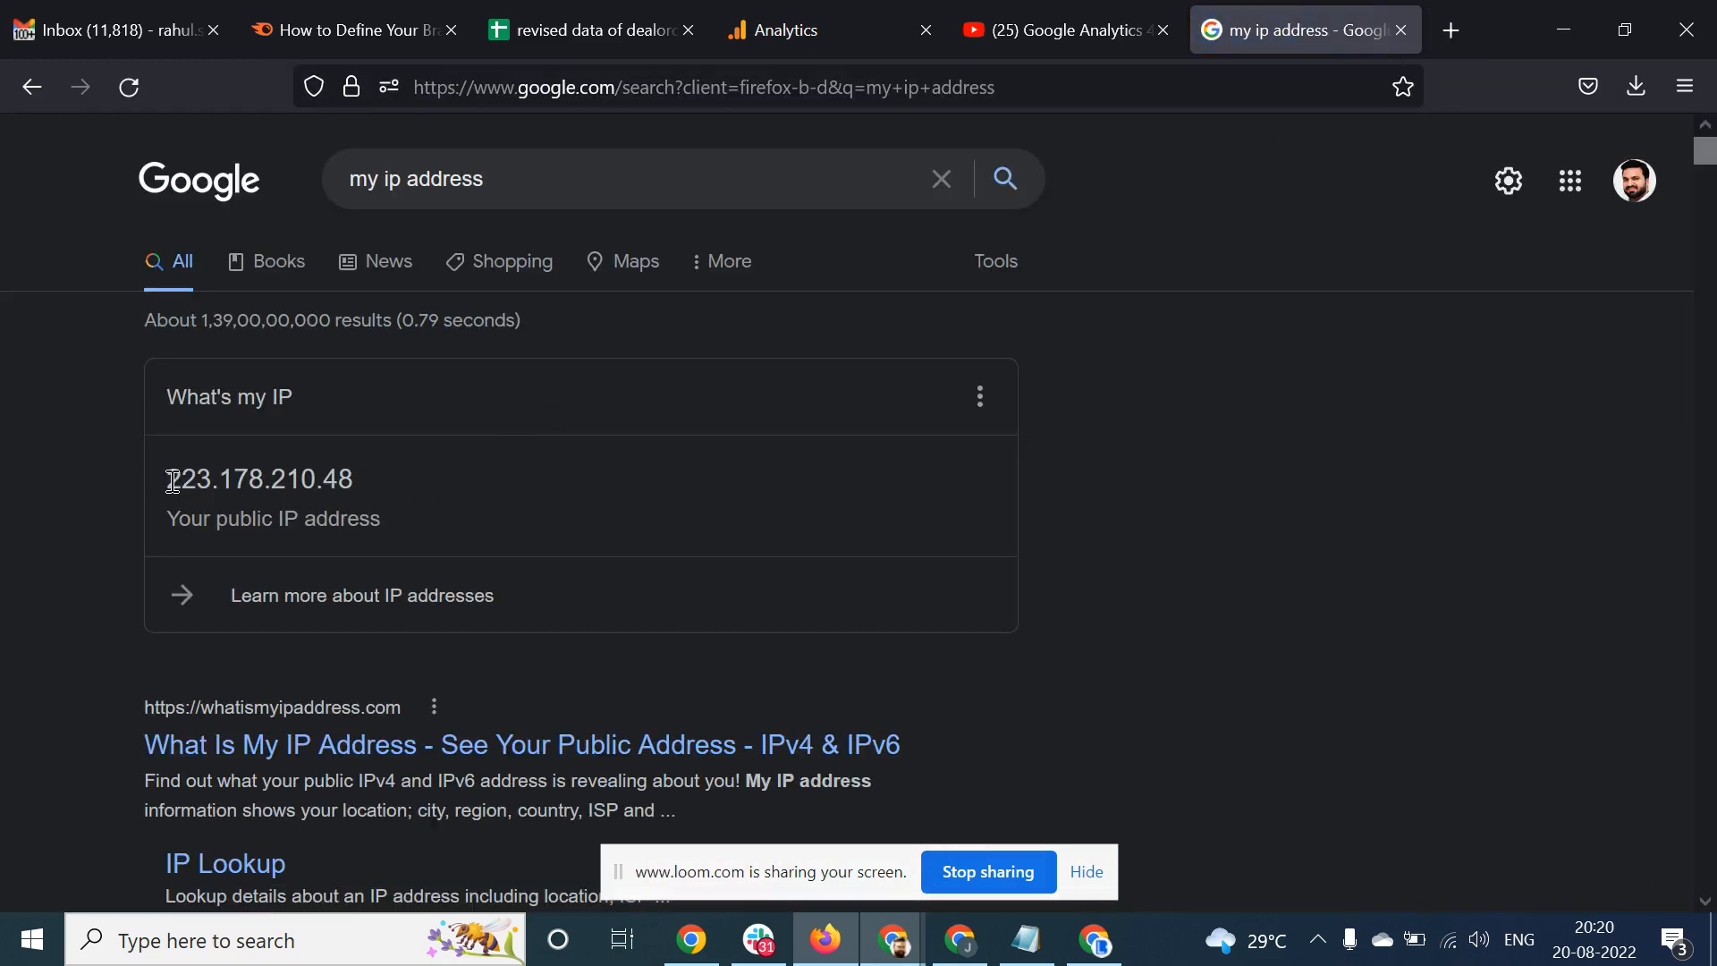
Copy the public IP address from the search results into the filter's IP address field and save the filter
{"action": "left_click_drag", "start_coordinate": [170, 481], "coordinate": [367, 485]}
{"action": "key", "text": "ctrl+c"}
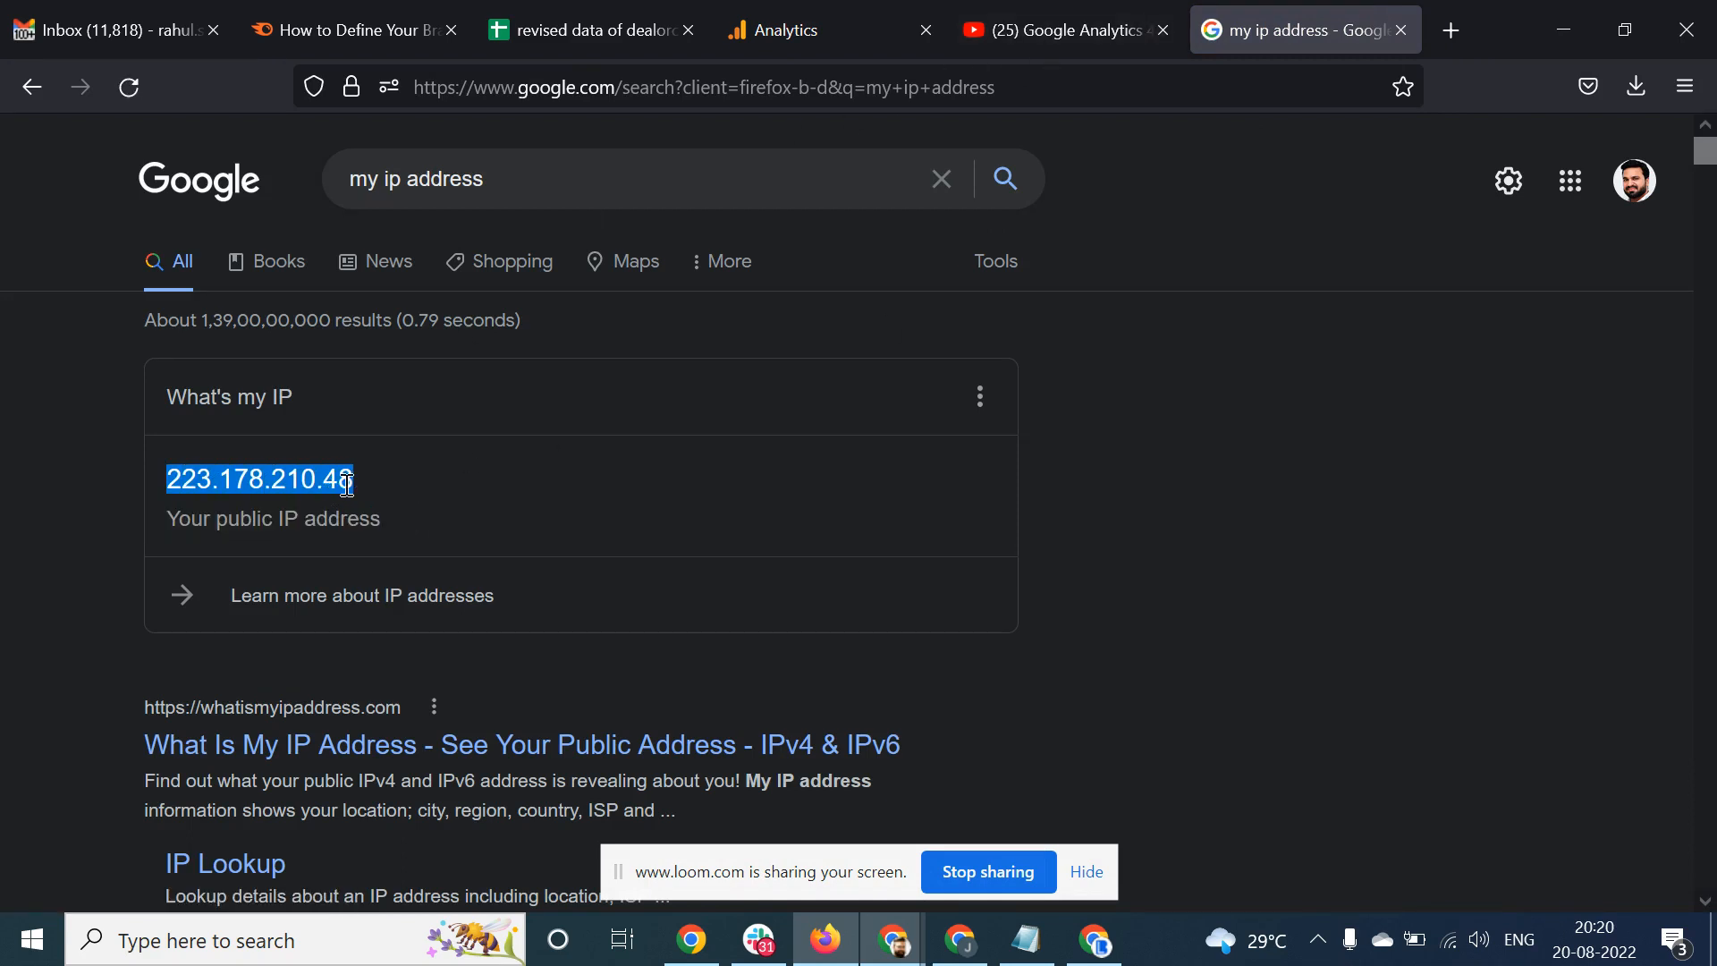
{"action": "left_click", "coordinate": [806, 12]}
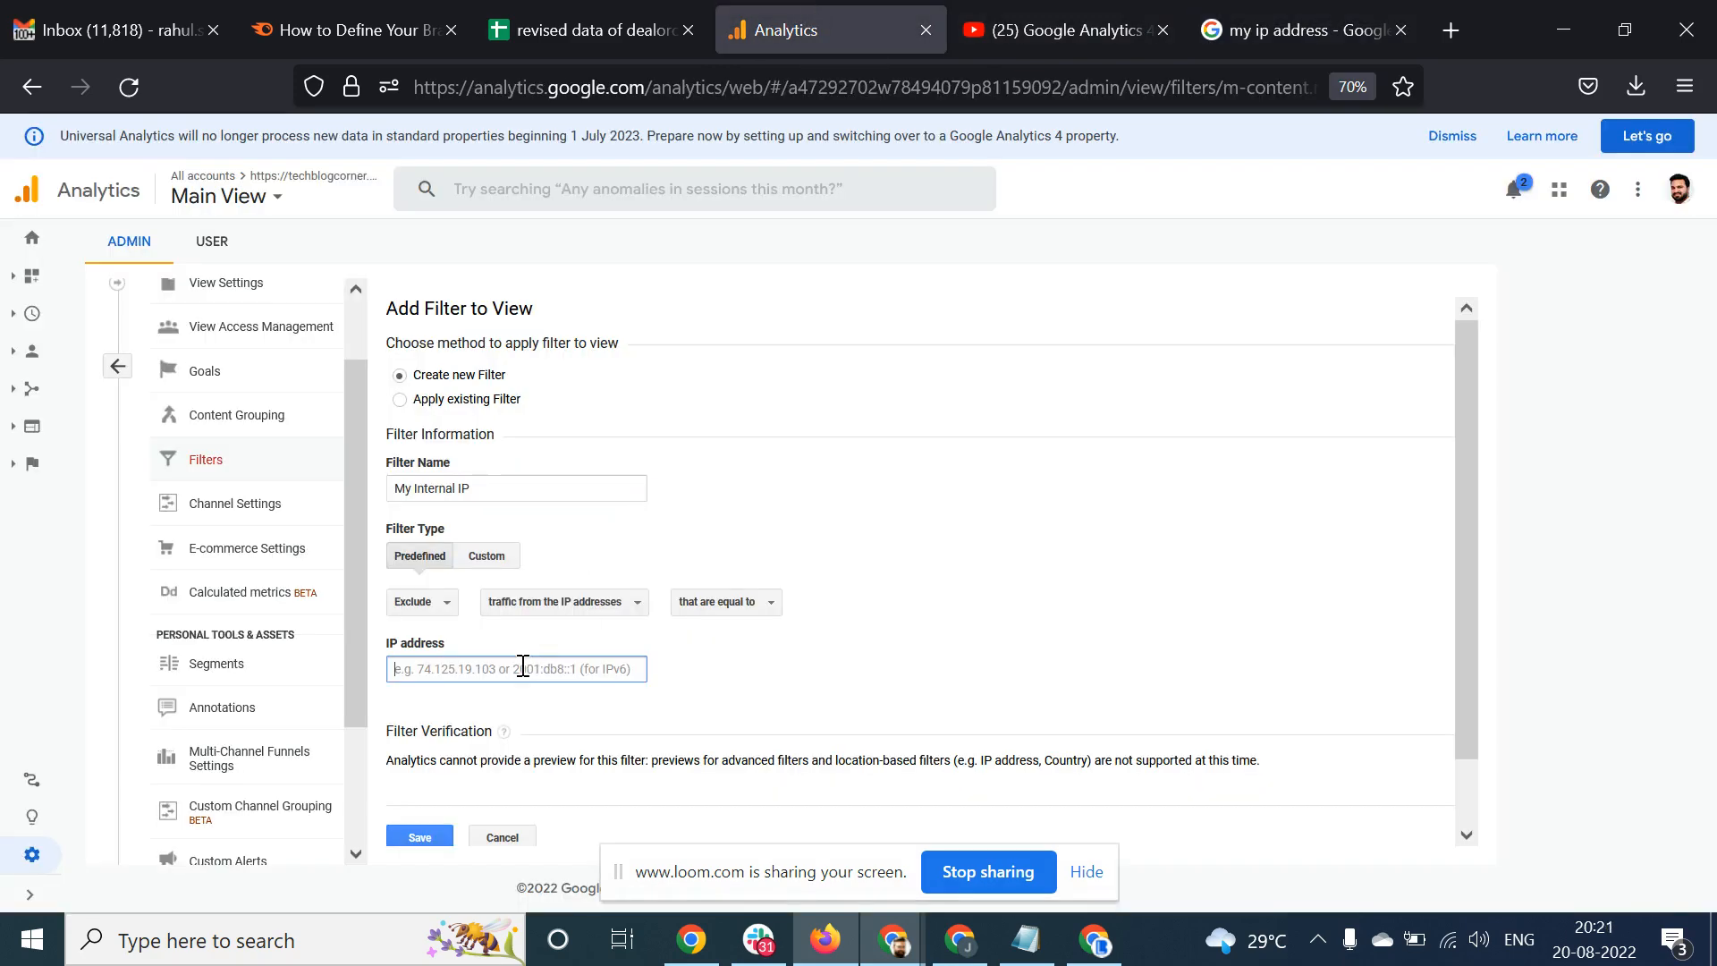
{"action": "key", "text": "ctrl+v"}
{"action": "left_click", "coordinate": [713, 696]}
{"action": "scroll", "coordinate": [718, 698], "scroll_direction": "down", "scroll_amount": 1}
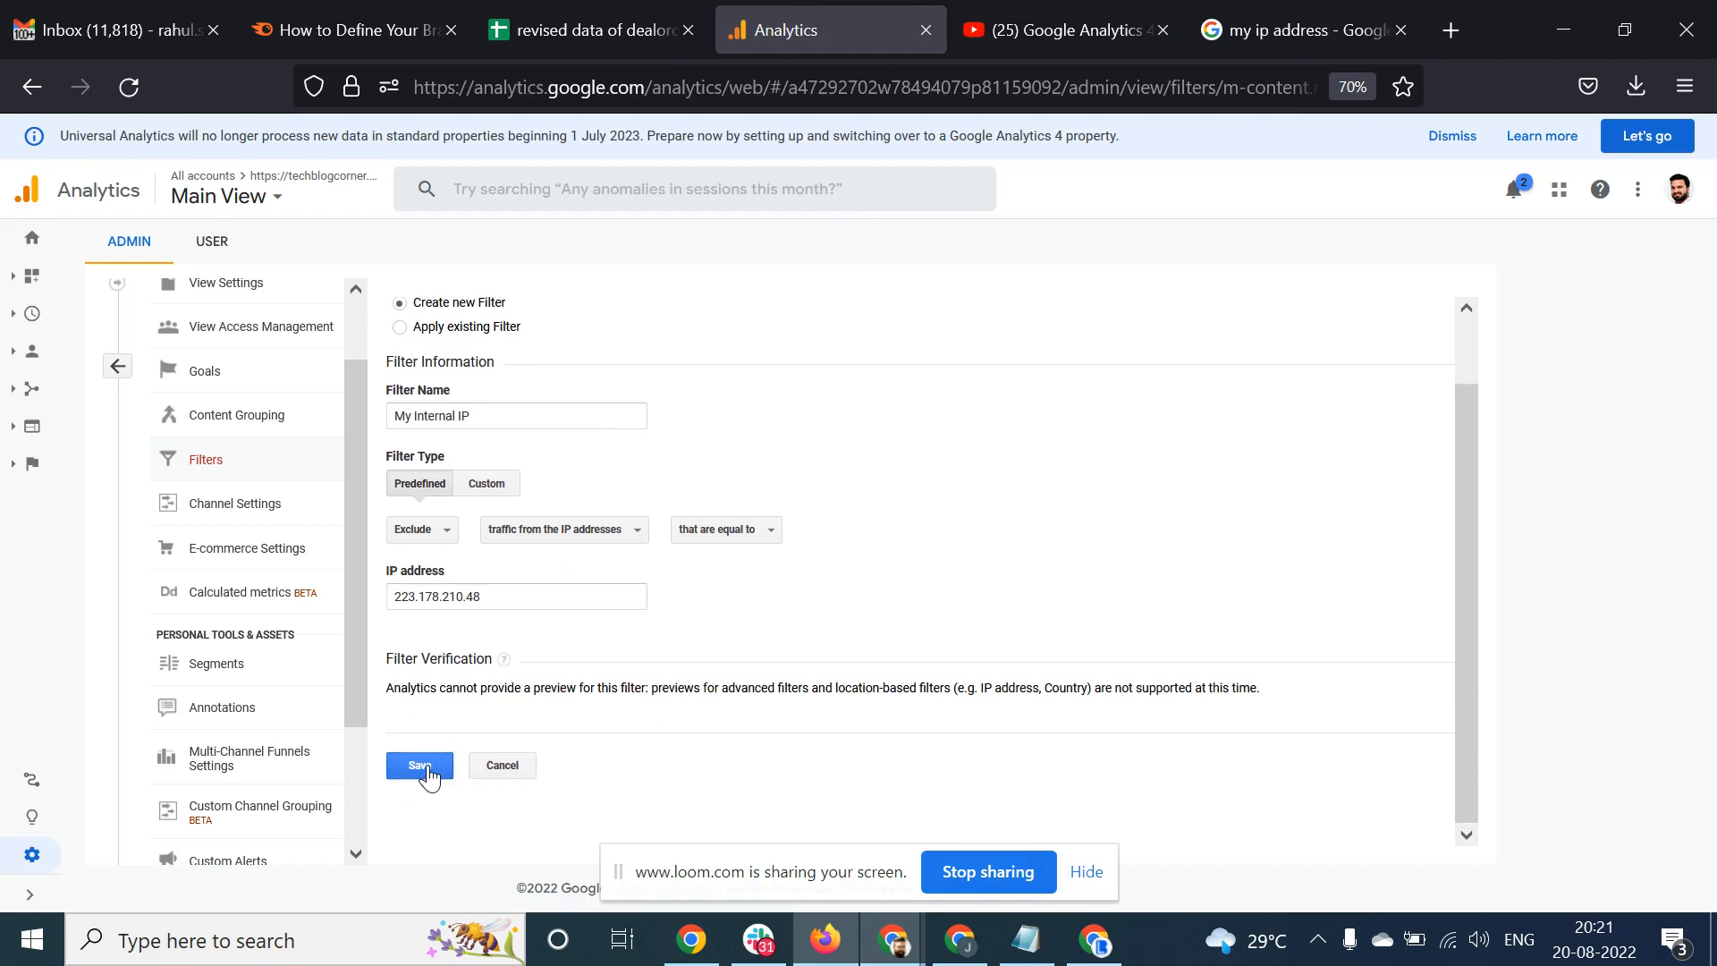
{"action": "left_click", "coordinate": [427, 767]}
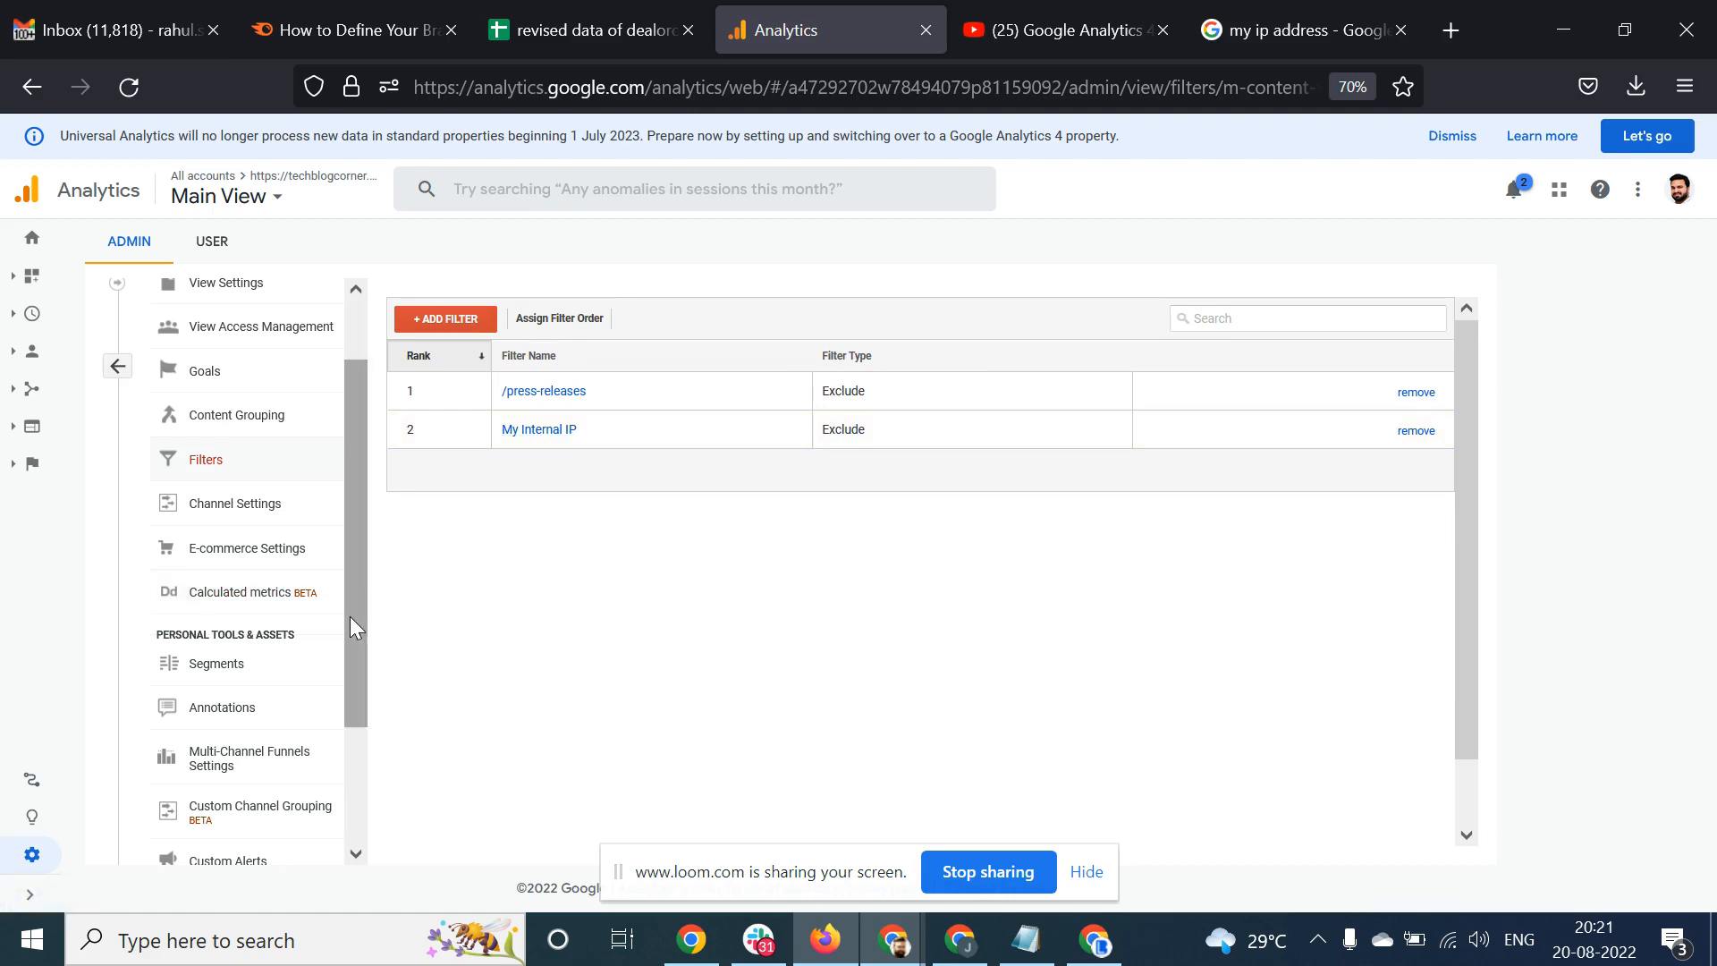
Open the Real-time Overview report for the Main View
{"action": "scroll", "coordinate": [349, 581], "scroll_direction": "up", "scroll_amount": 2}
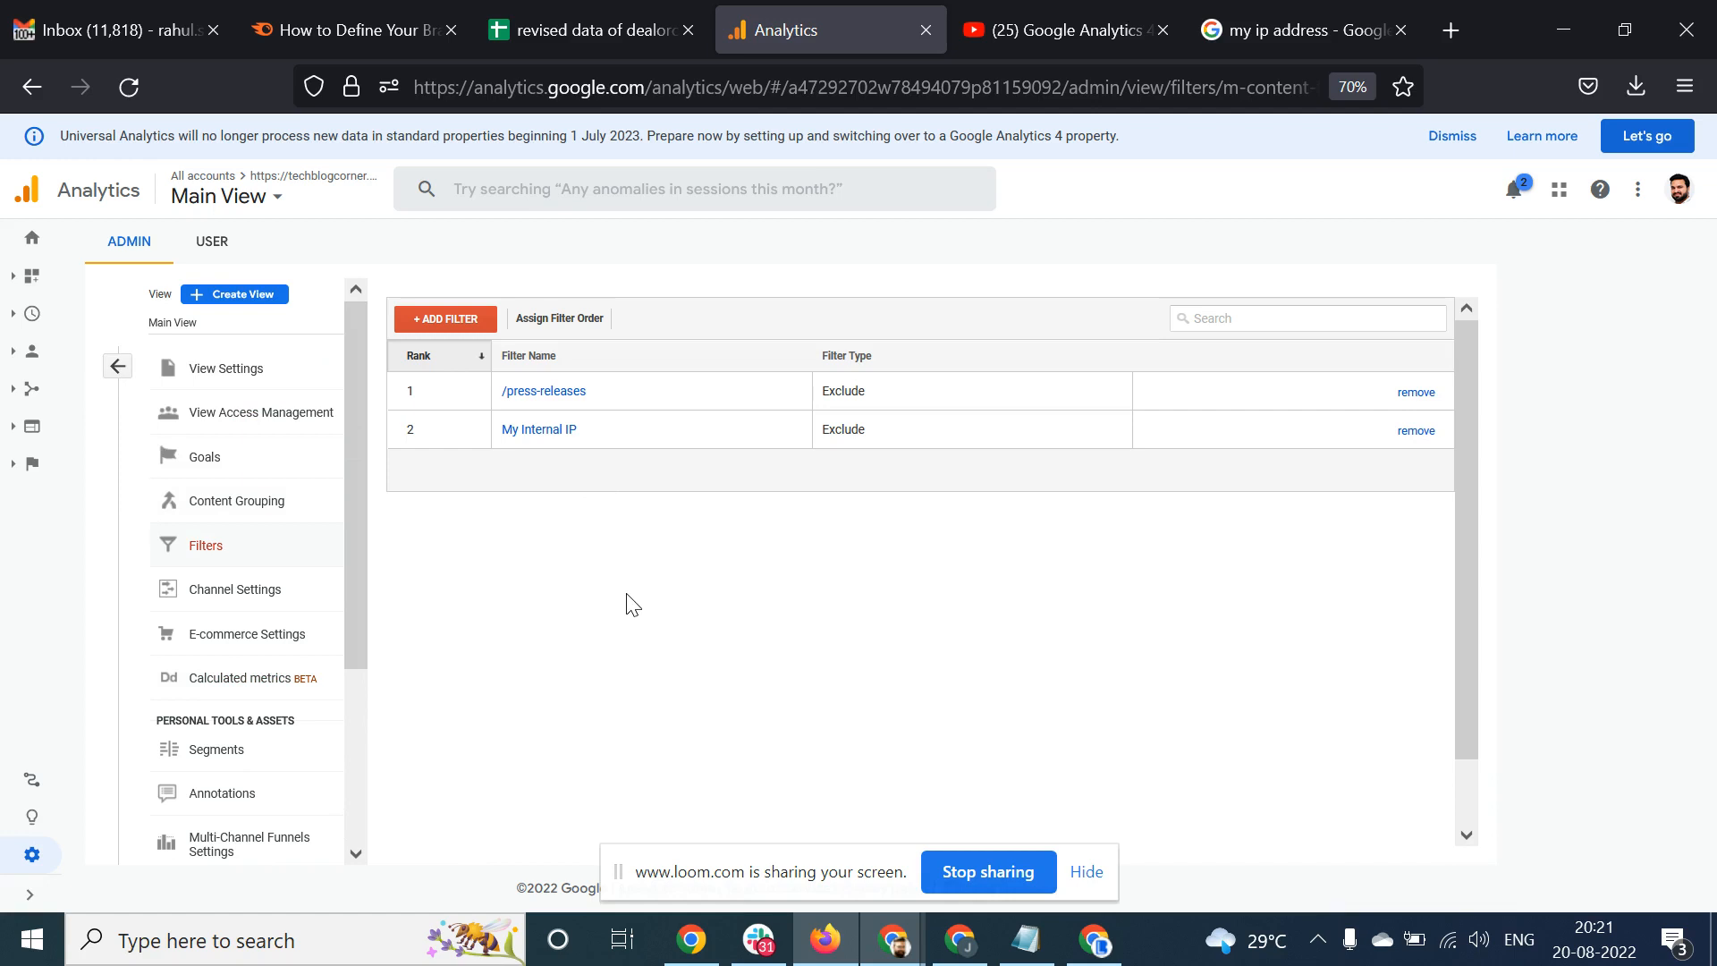
{"action": "left_click", "coordinate": [33, 277]}
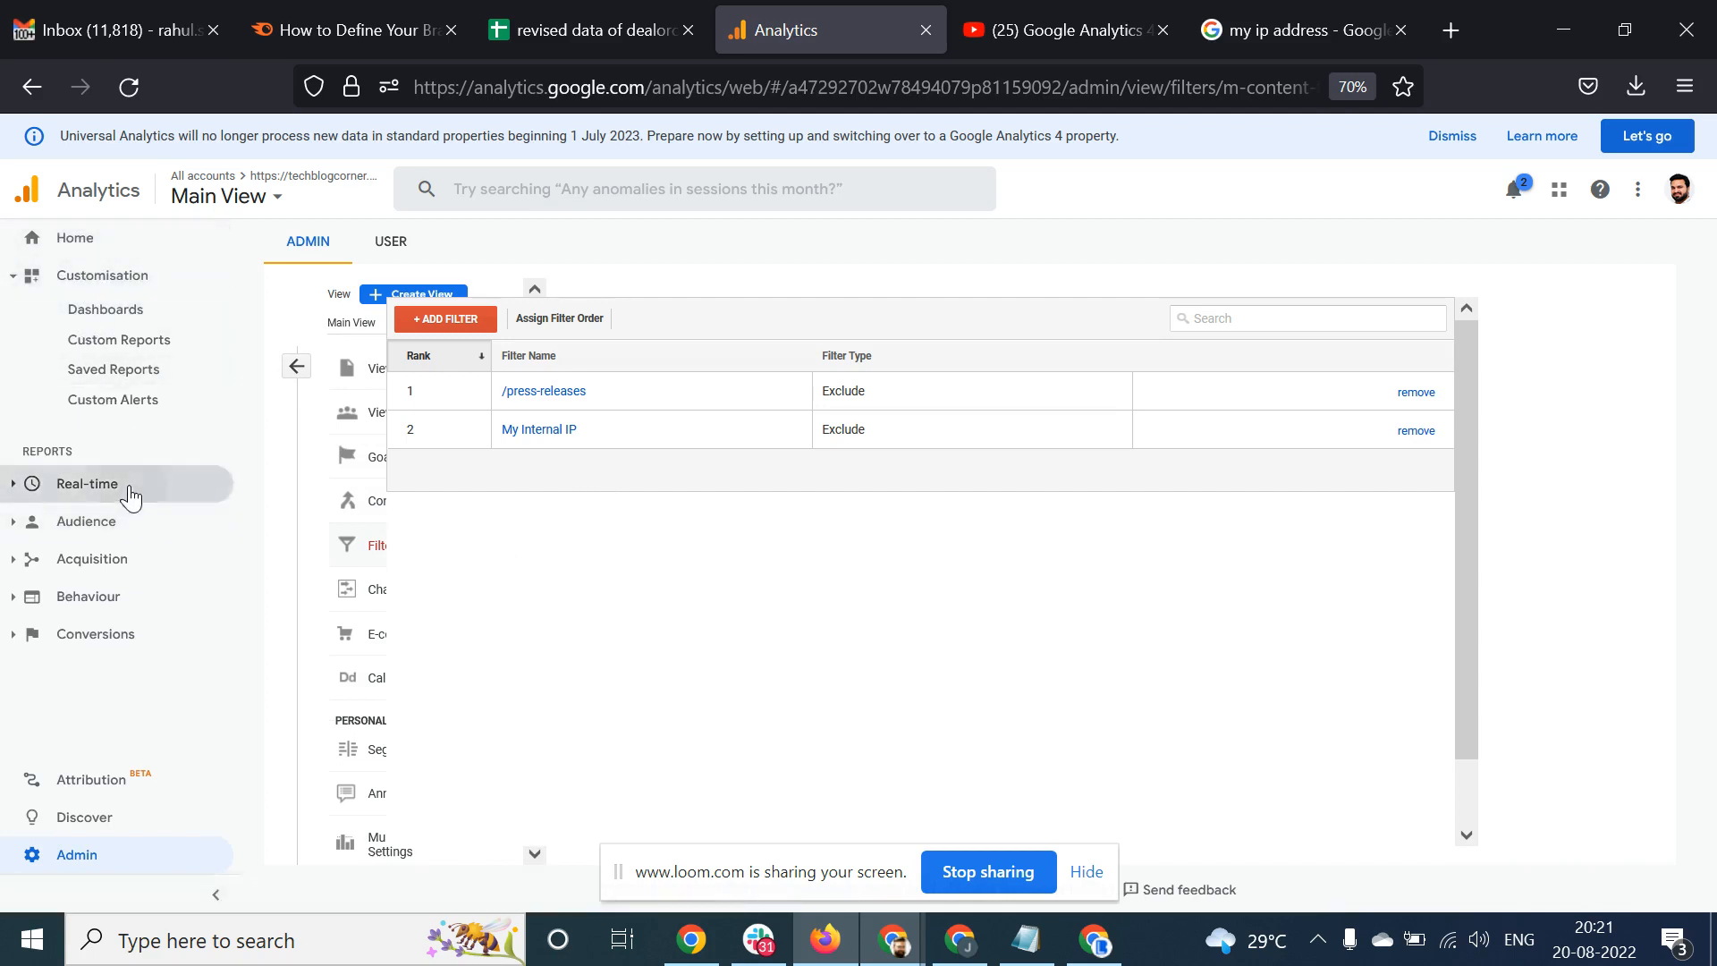
{"action": "left_click", "coordinate": [86, 484]}
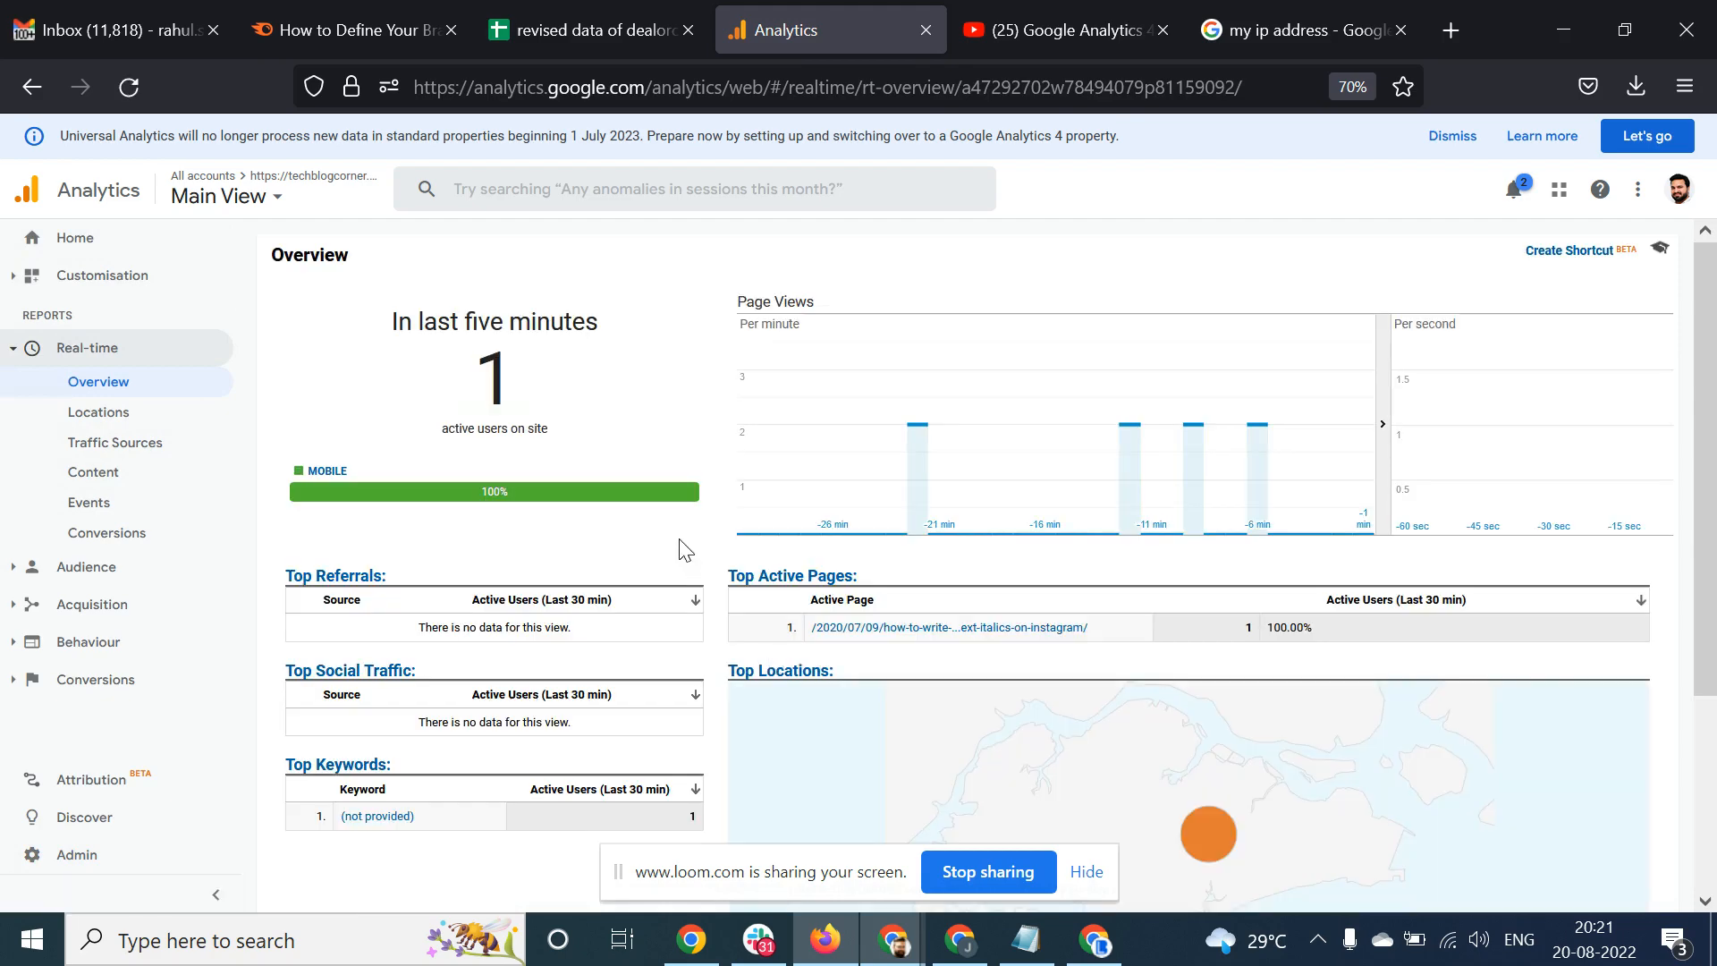
Load techblogcorner.com in the browser tab holding the IP address search to produce a test visit
{"action": "left_click", "coordinate": [1332, 40]}
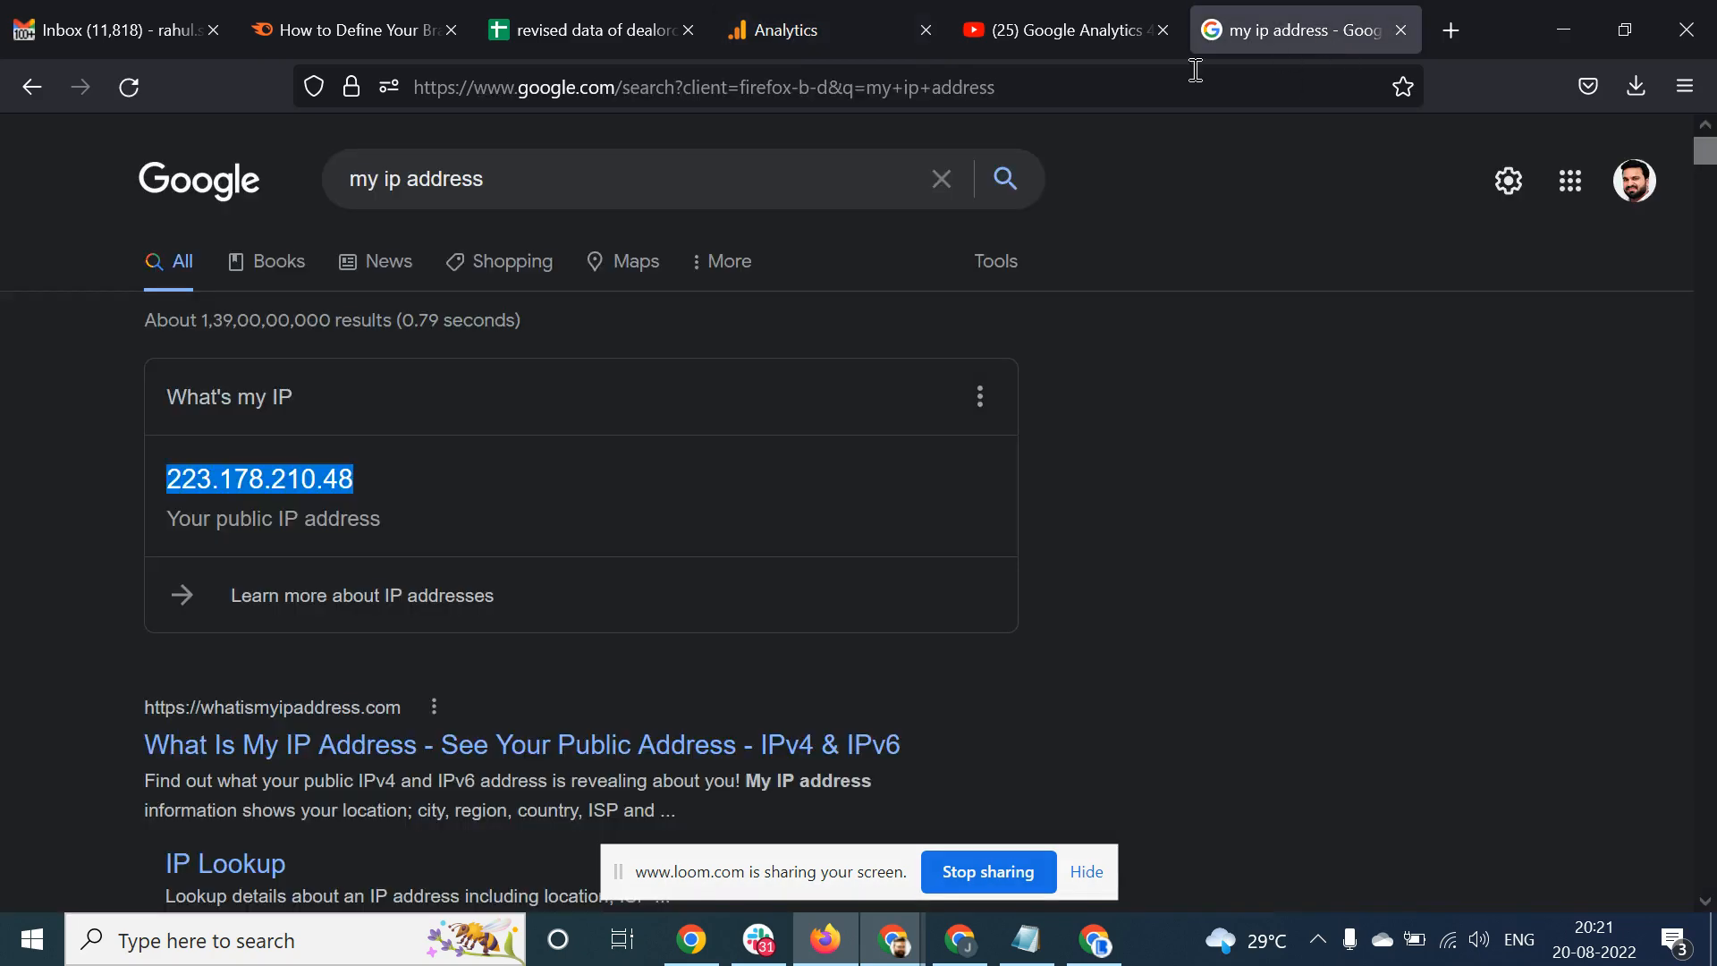
{"action": "left_click", "coordinate": [1043, 89]}
{"action": "type", "text": "techblogcorner.com/"}
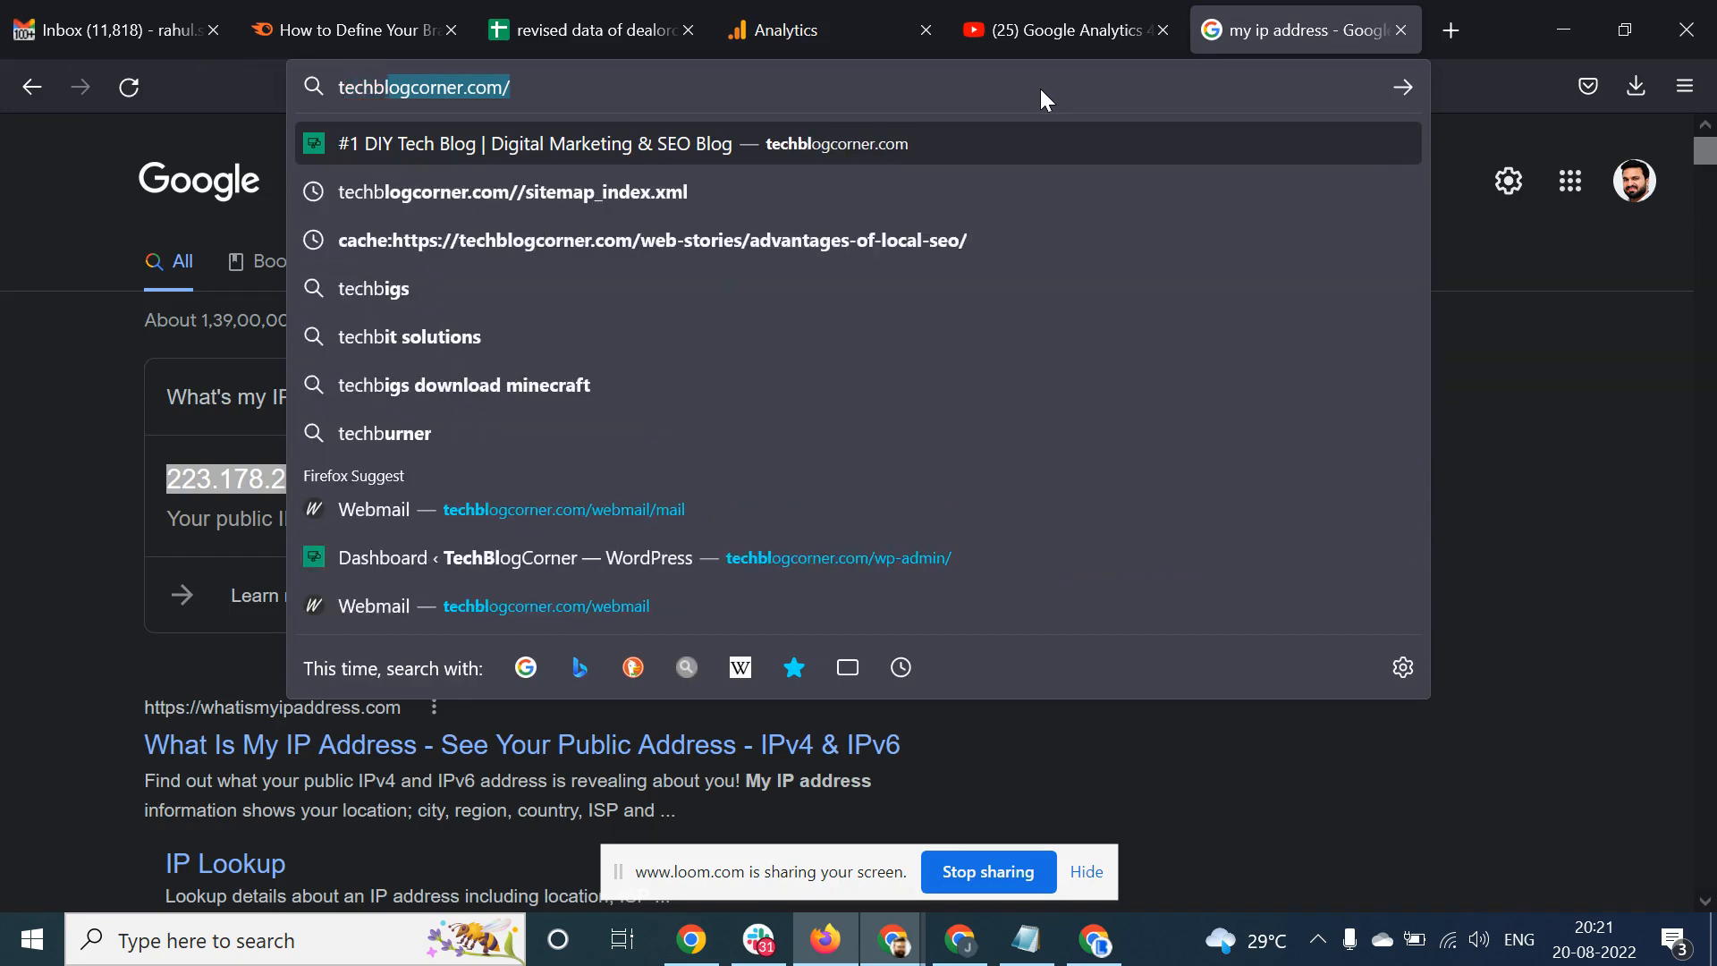
{"action": "key", "text": "Return"}
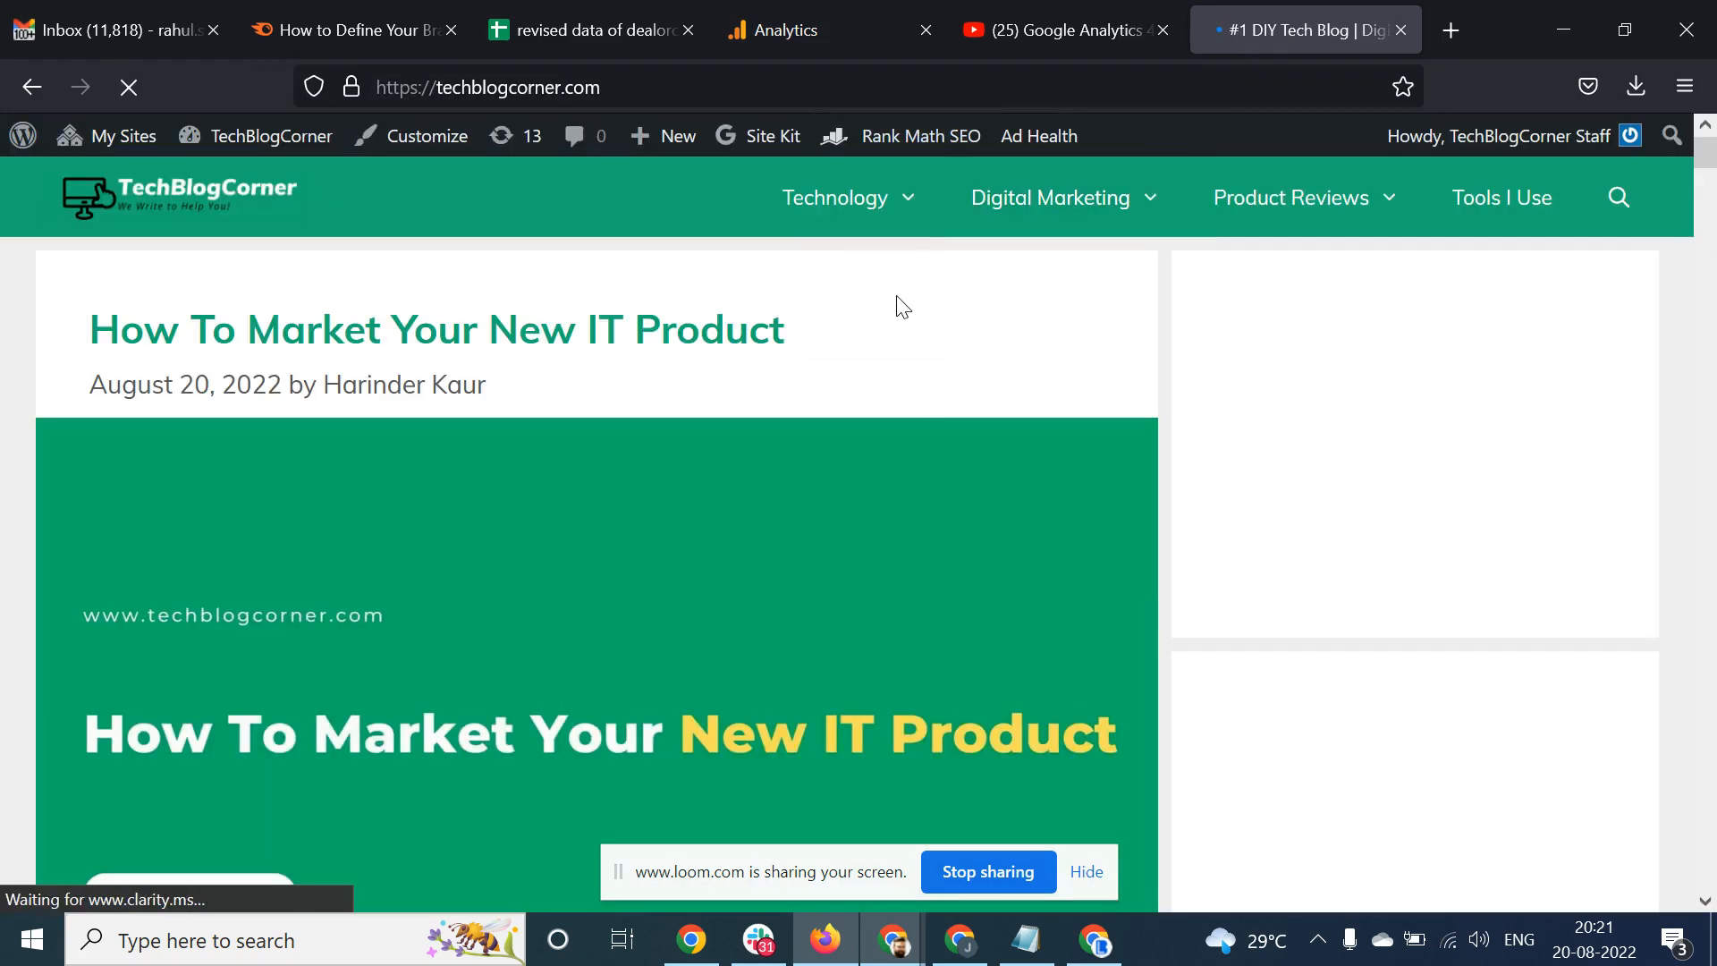
Return to the Real-time Overview report and examine the active users, active pages and top locations for the test visit
{"action": "left_click", "coordinate": [825, 36]}
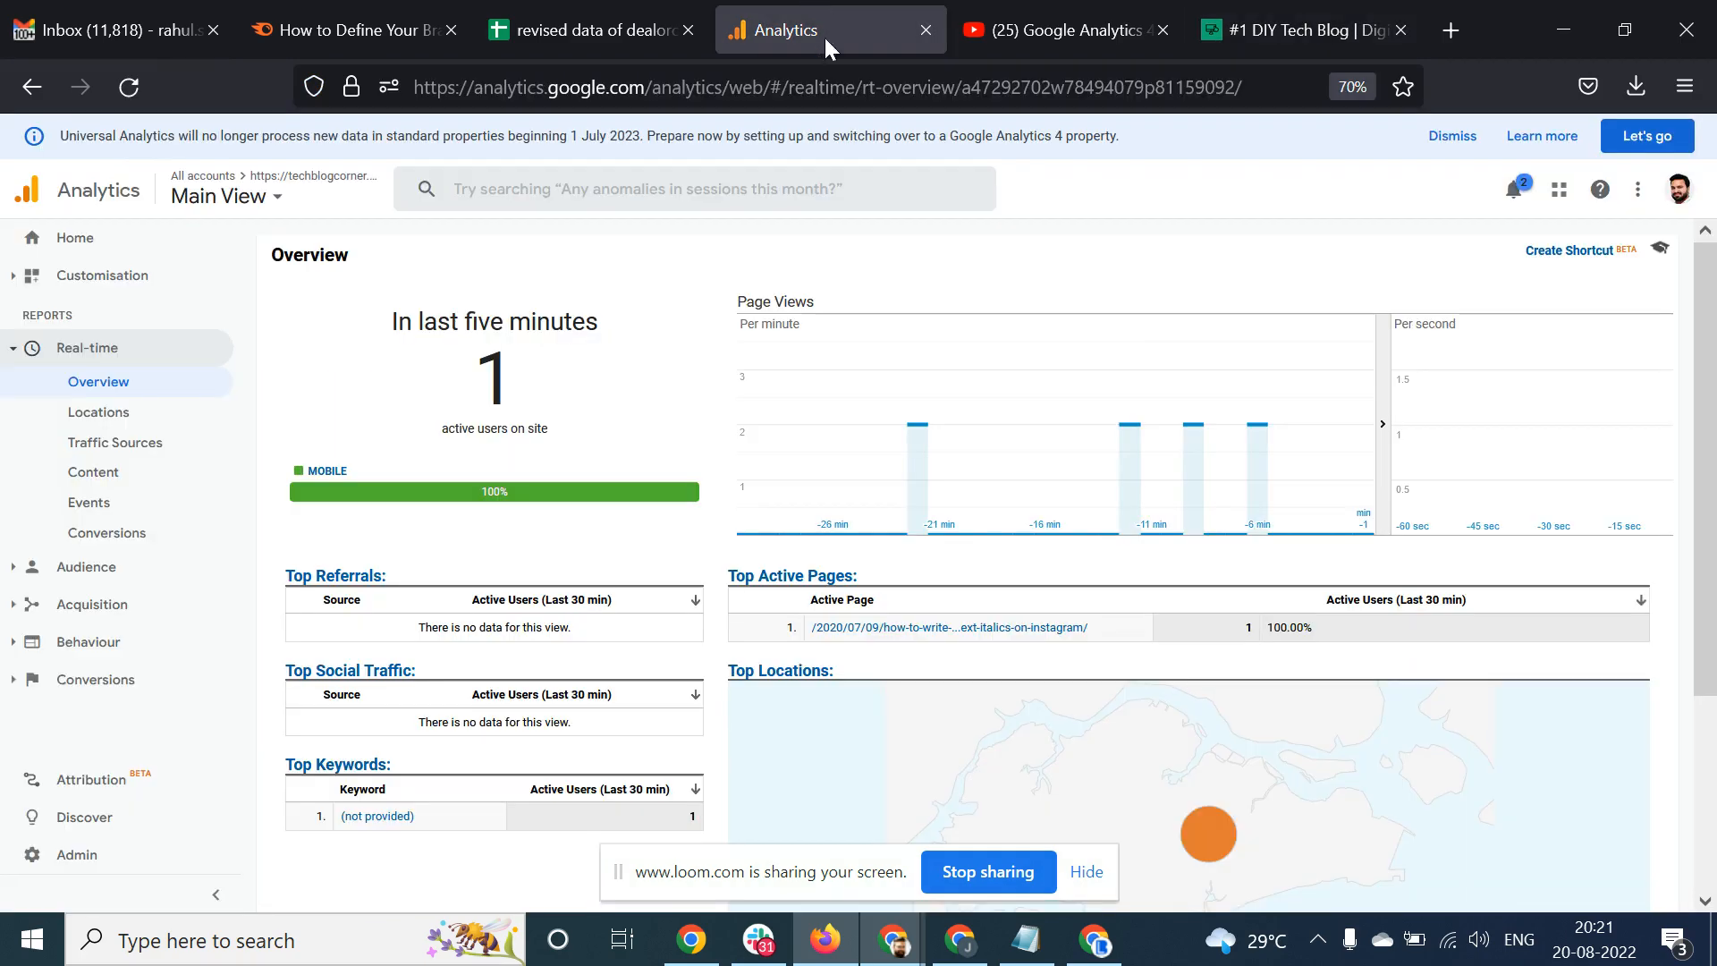
{"action": "scroll", "coordinate": [556, 540], "scroll_direction": "down", "scroll_amount": 2}
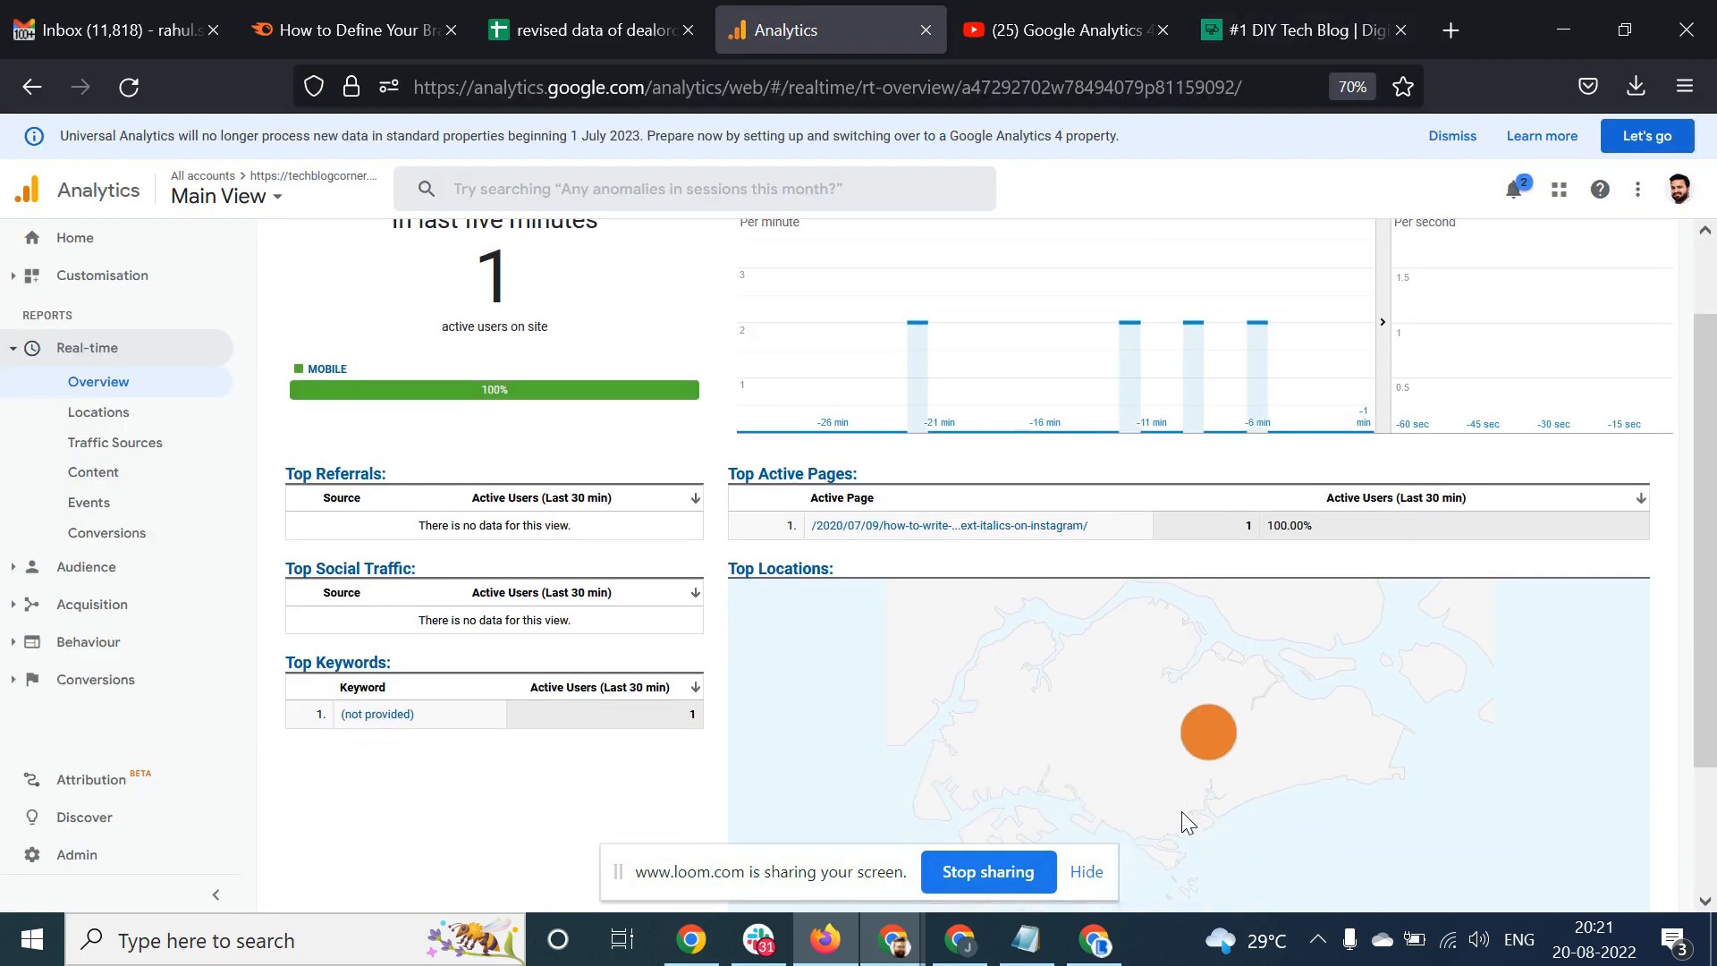
{"action": "mouse_move", "coordinate": [1207, 735]}
{"action": "scroll", "coordinate": [482, 531], "scroll_direction": "down", "scroll_amount": 2}
{"action": "scroll", "coordinate": [485, 540], "scroll_direction": "up", "scroll_amount": 4}
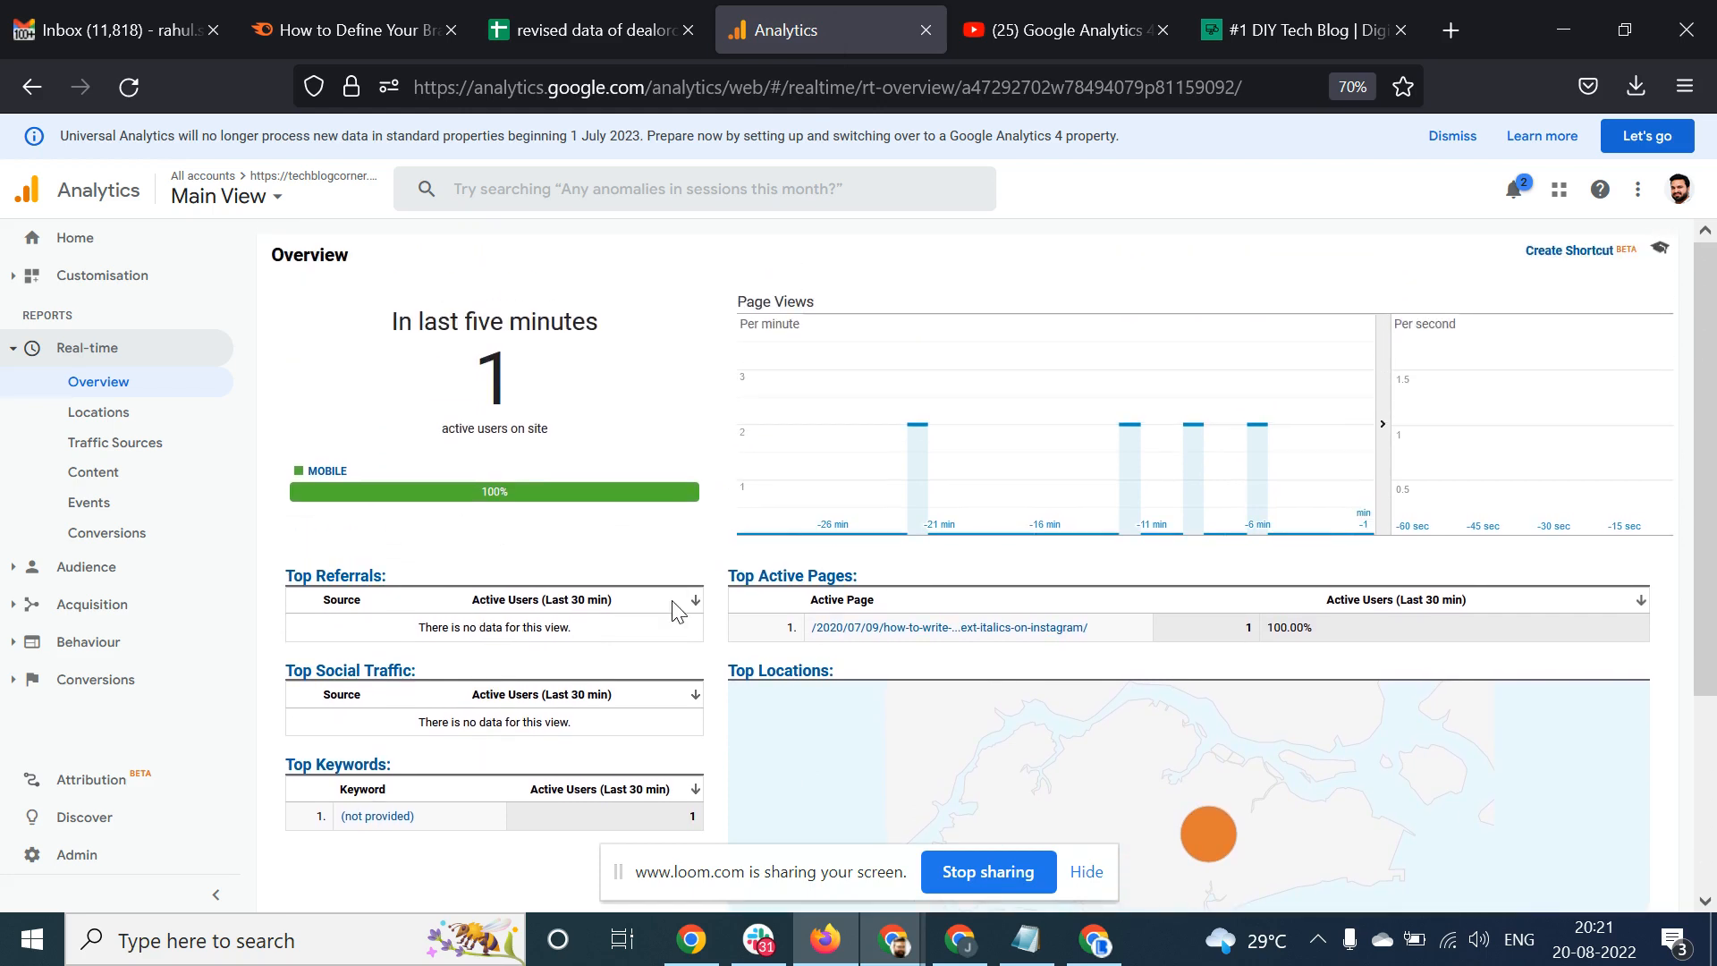
{"action": "scroll", "coordinate": [1135, 652], "scroll_direction": "down", "scroll_amount": 4}
{"action": "mouse_move", "coordinate": [1199, 632]}
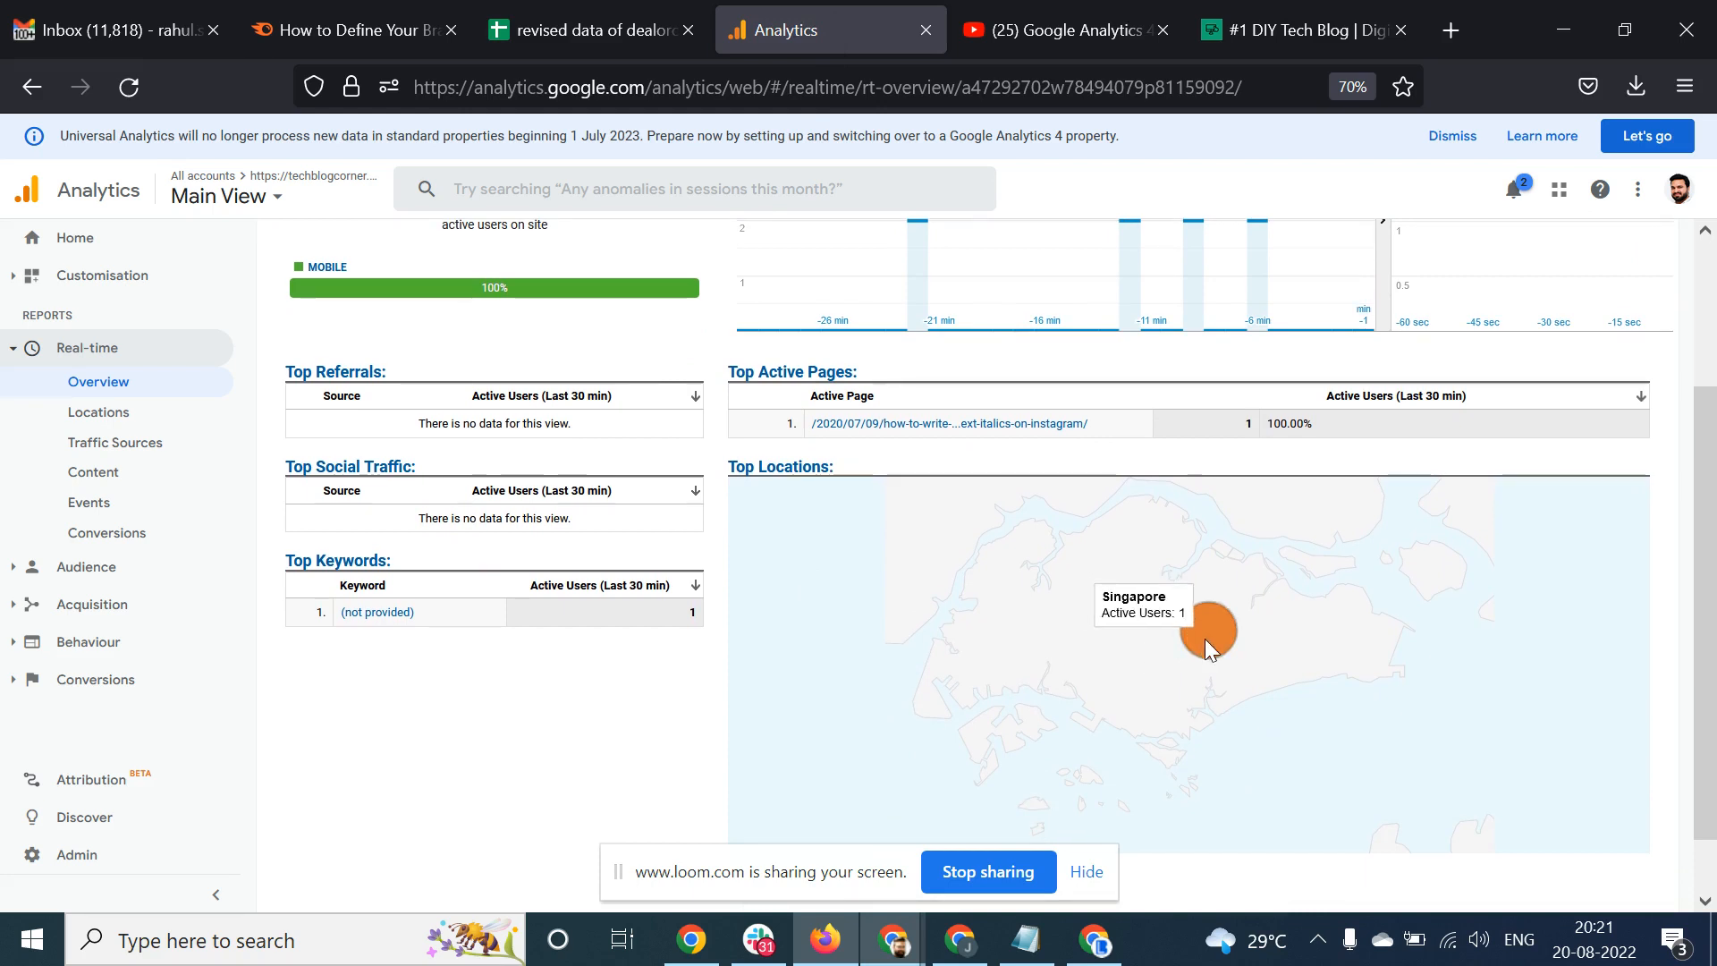
{"action": "scroll", "coordinate": [1408, 668], "scroll_direction": "up", "scroll_amount": 2}
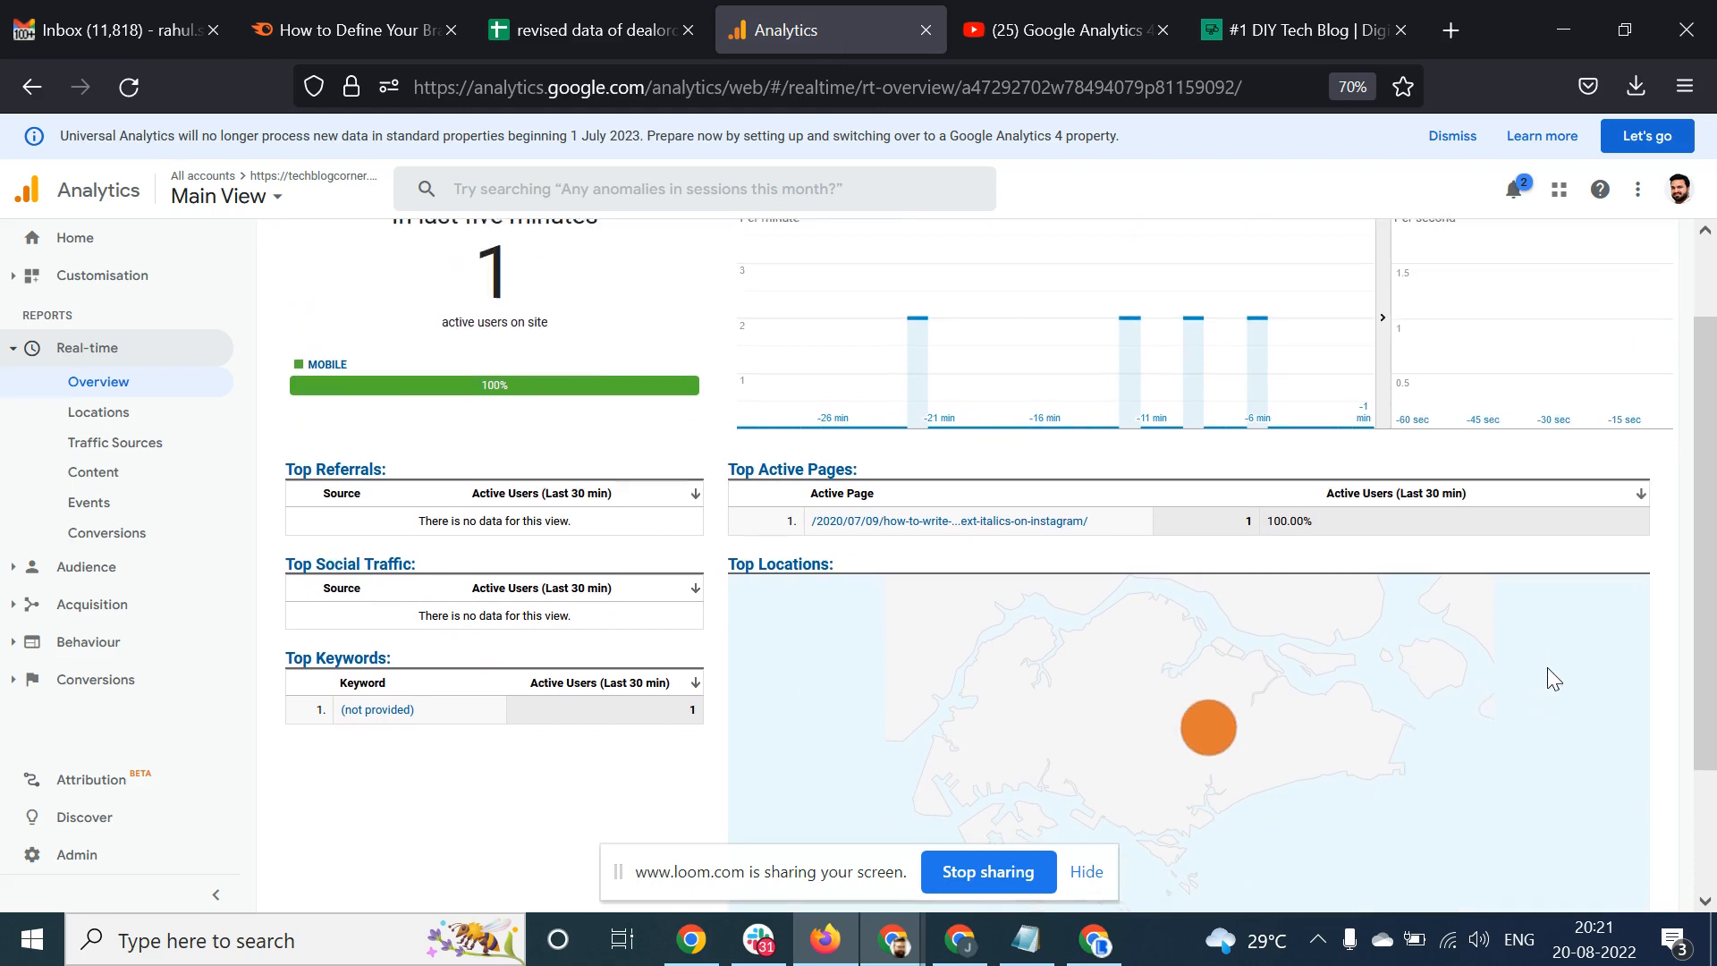
{"action": "scroll", "coordinate": [1547, 667], "scroll_direction": "down", "scroll_amount": 3}
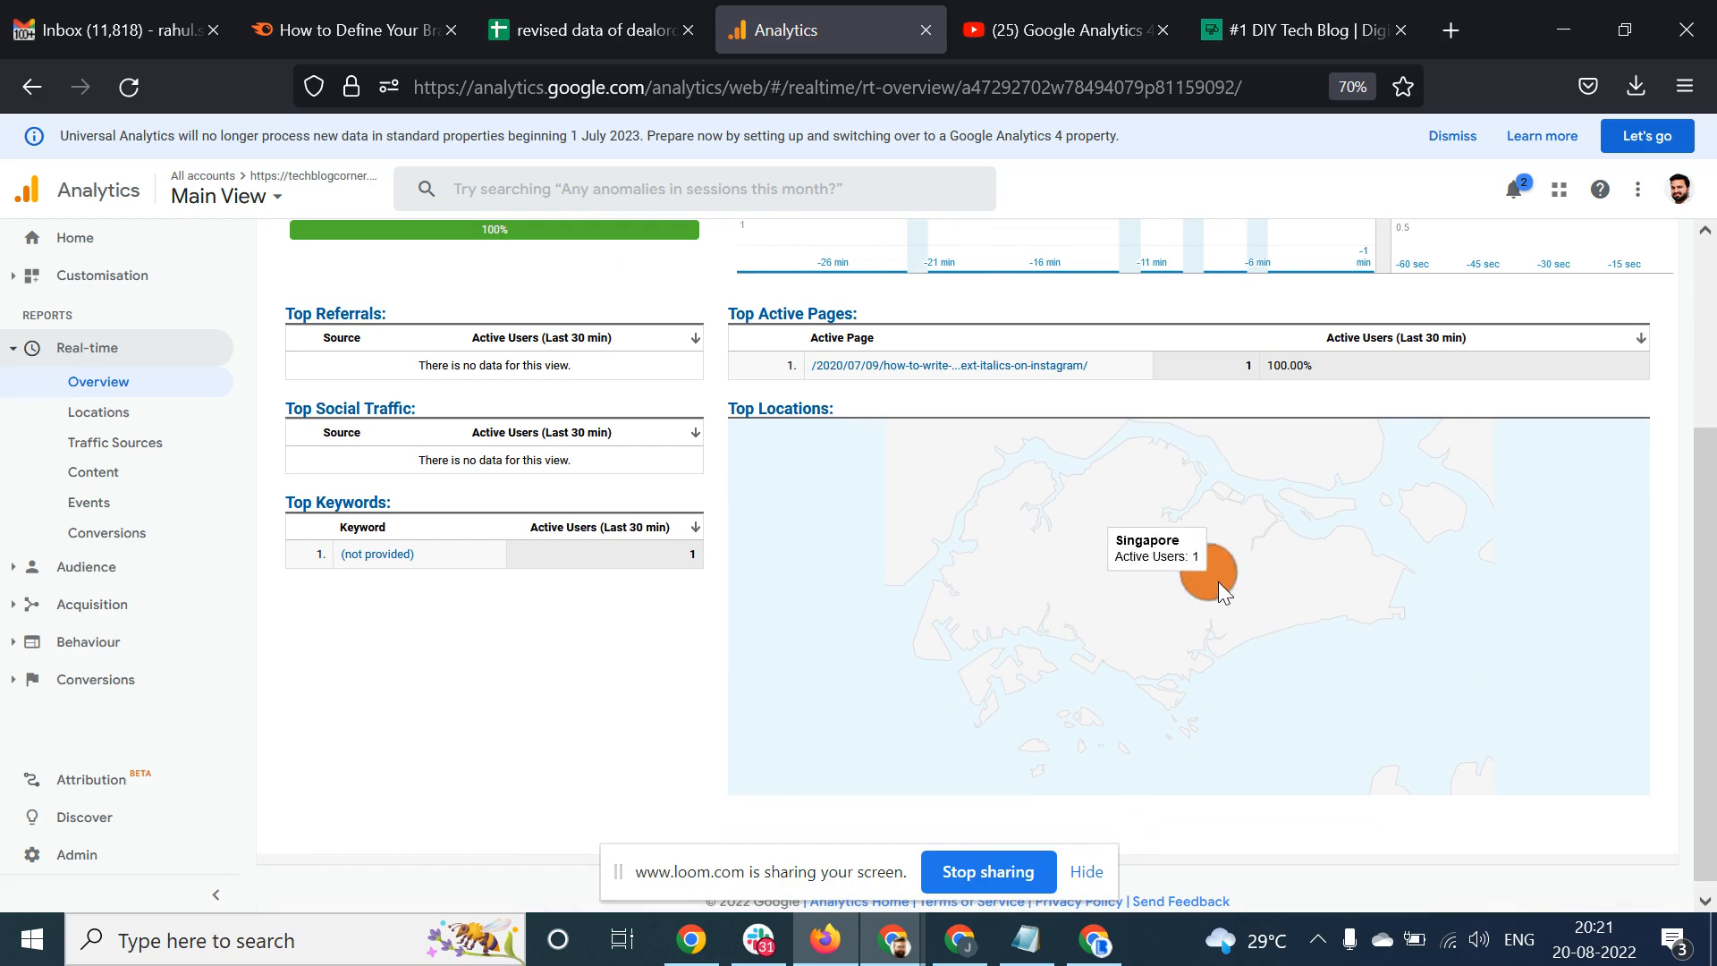
{"action": "scroll", "coordinate": [1468, 588], "scroll_direction": "up", "scroll_amount": 5}
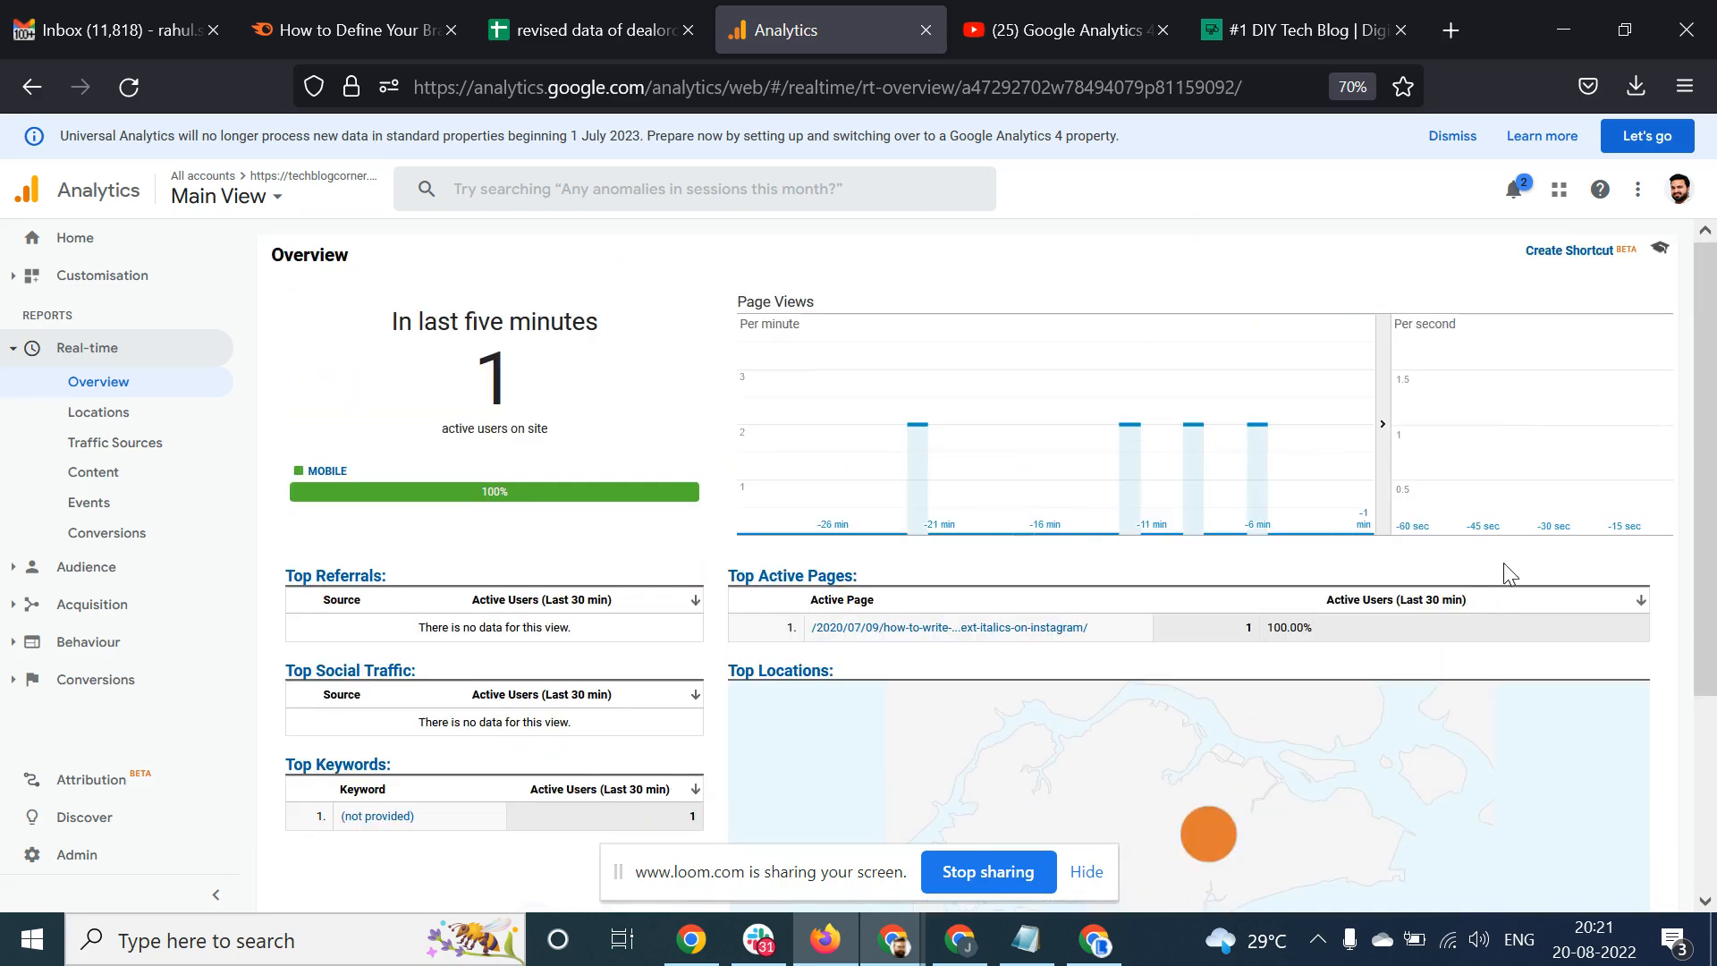